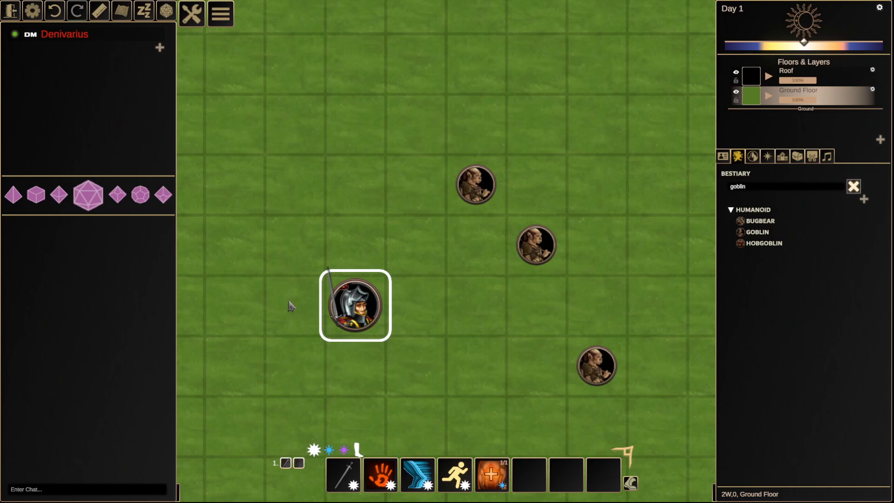
# Create a new subclass in the compendium and name it Bear Slayer.
pyautogui.click(195, 21)
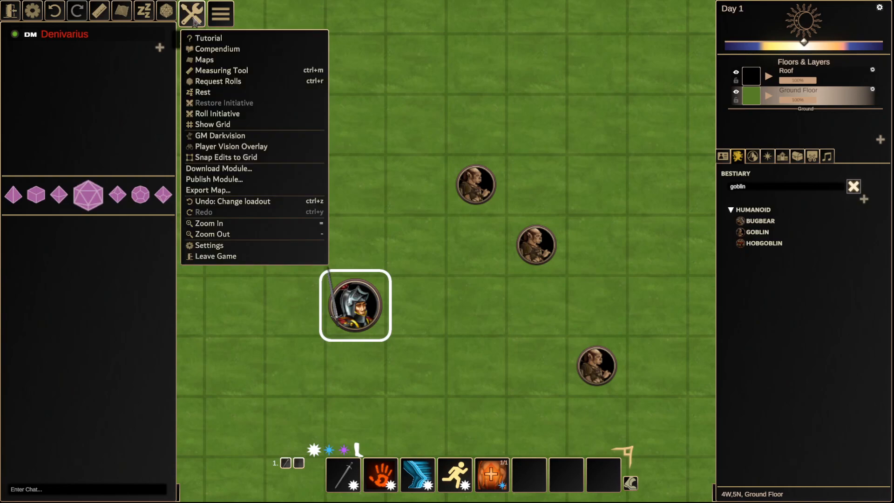
pyautogui.click(212, 49)
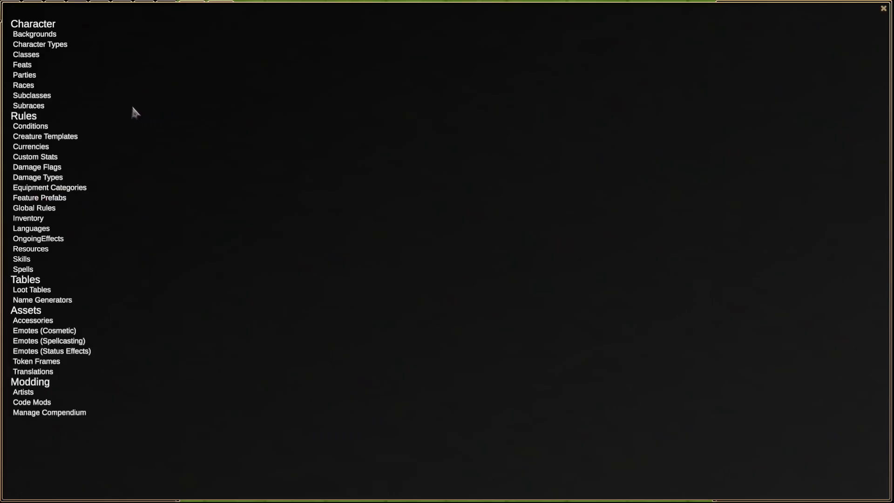
pyautogui.click(52, 95)
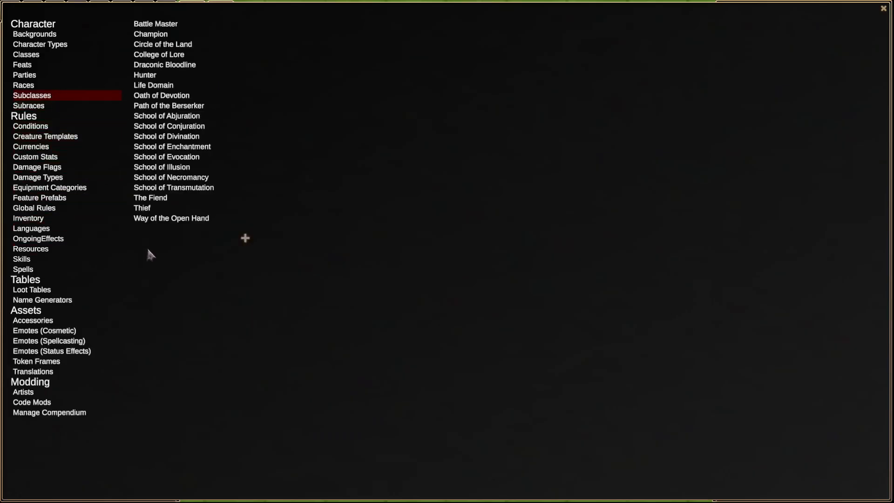
pyautogui.click(245, 239)
pyautogui.click(169, 219)
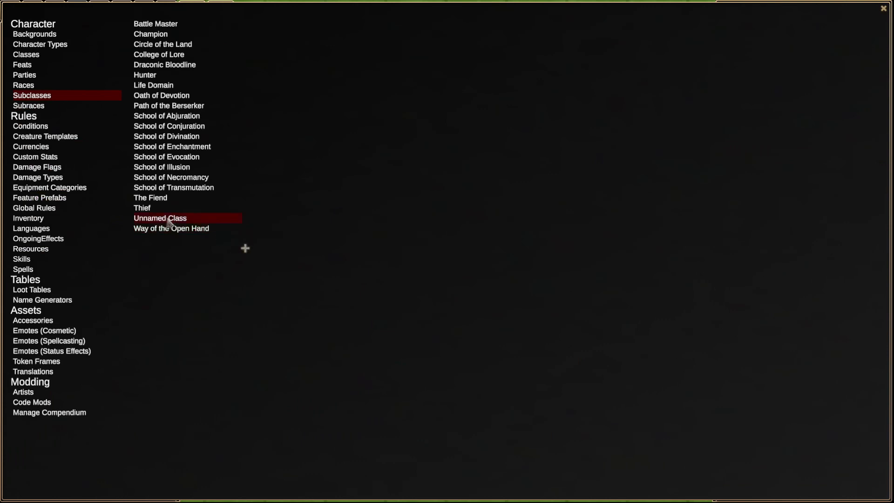
pyautogui.write('Bear Slayer')
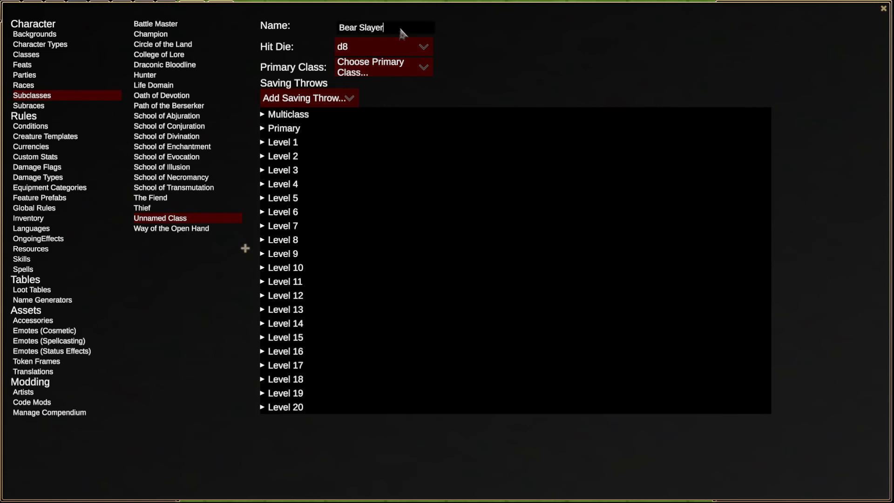
pyautogui.press('Return')
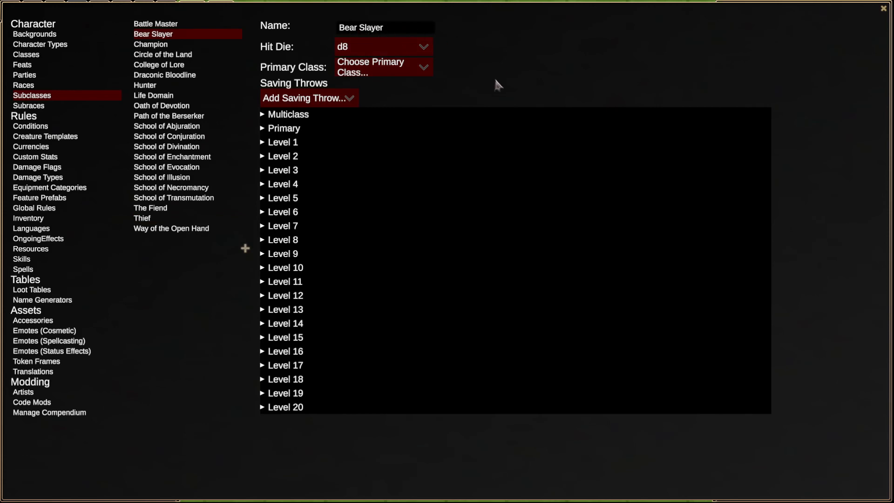
# Set the Bear Slayer subclass's primary class to Fighter and expand its Level 3 section.
pyautogui.click(392, 70)
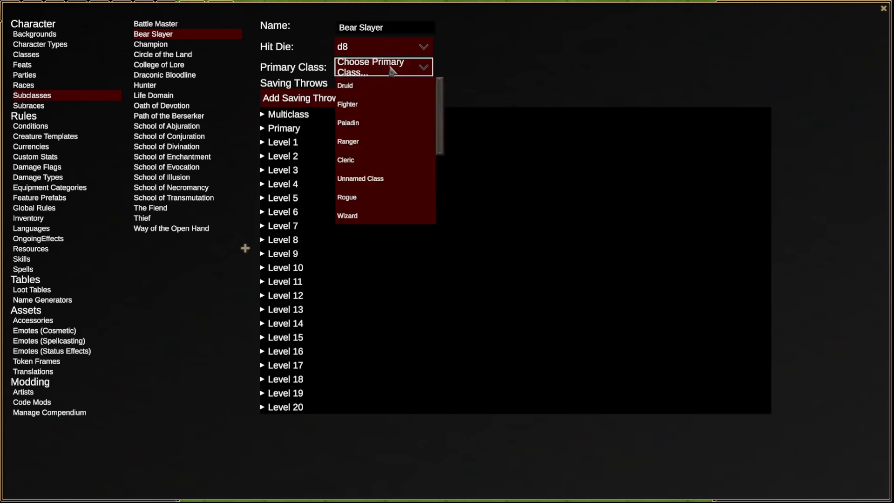
pyautogui.click(370, 106)
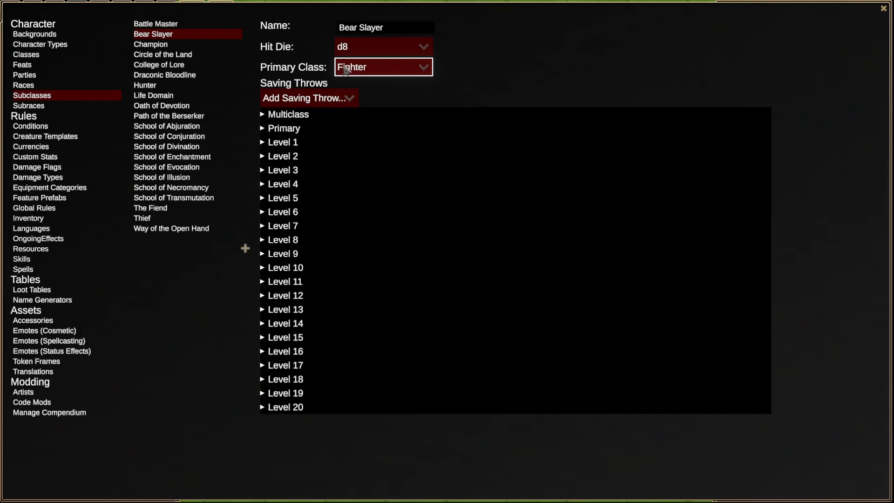
pyautogui.click(262, 171)
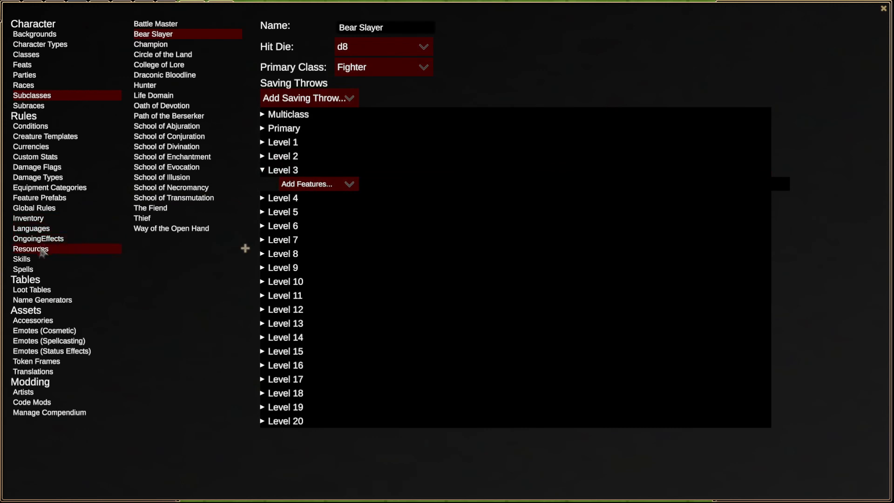
# Add a new compendium resource named Slayer Die with the grouping Class Specific.
pyautogui.click(43, 252)
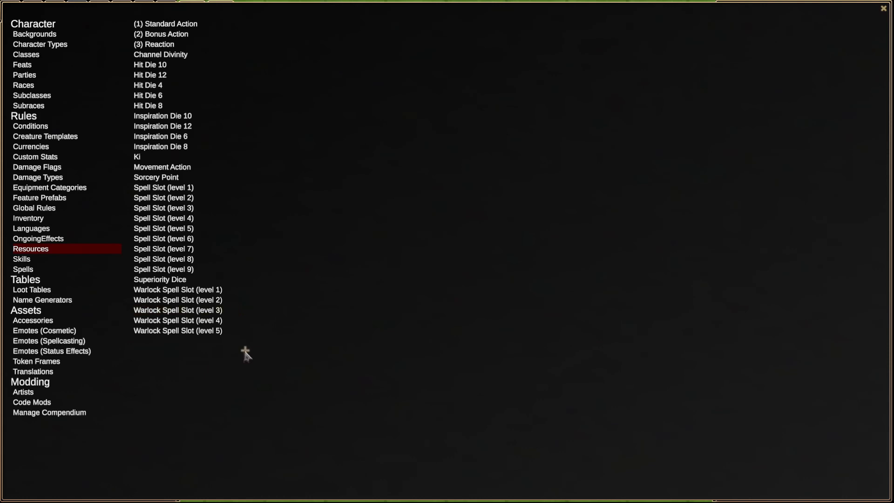
pyautogui.click(245, 355)
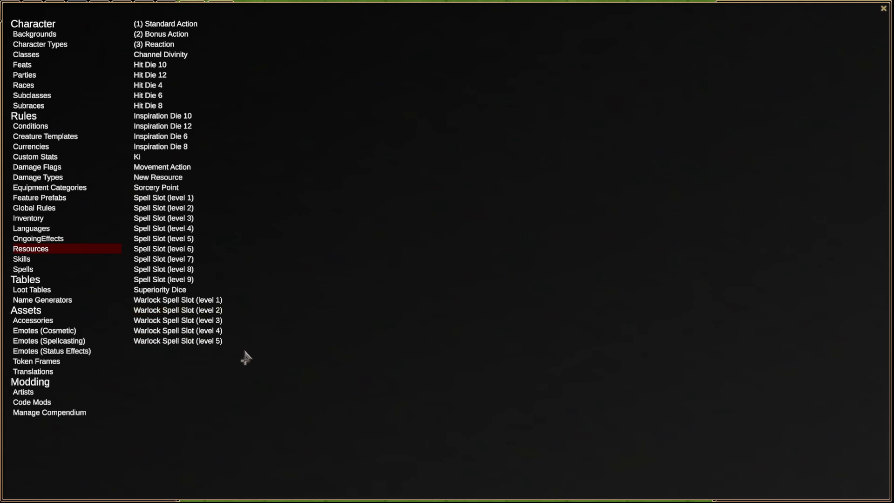
pyautogui.click(163, 182)
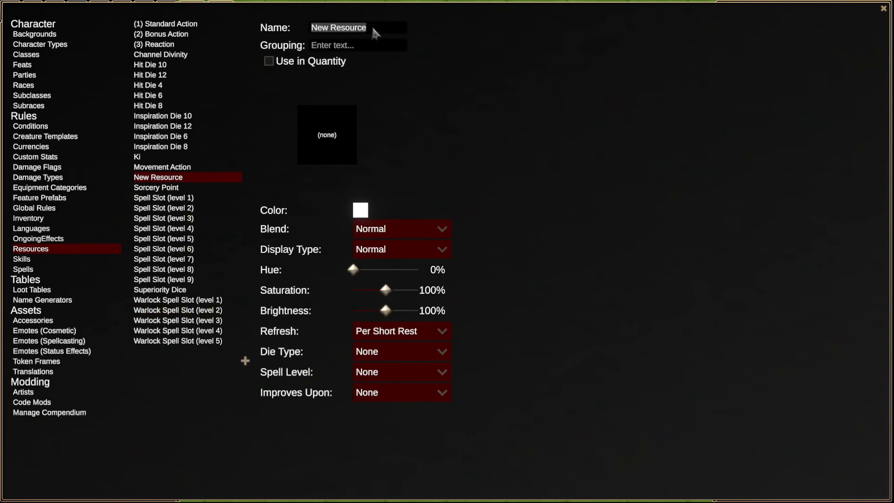
pyautogui.write('Slayer Die')
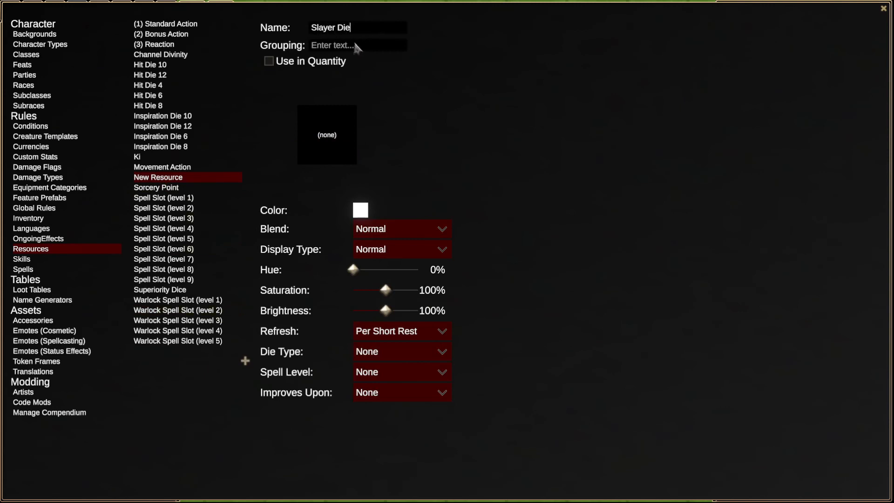
pyautogui.click(355, 41)
pyautogui.write('Class Specific')
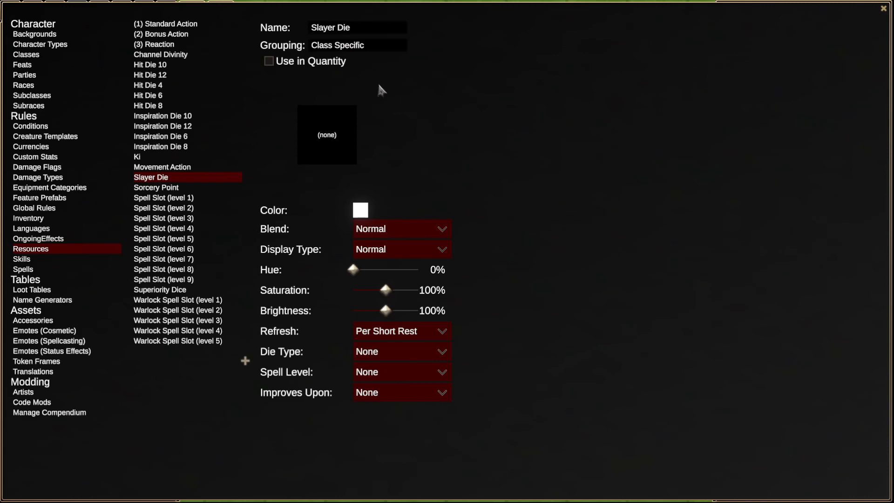
# Assign the outlined cube image from the Resources category as the Slayer Die's icon.
pyautogui.moveTo(334, 139)
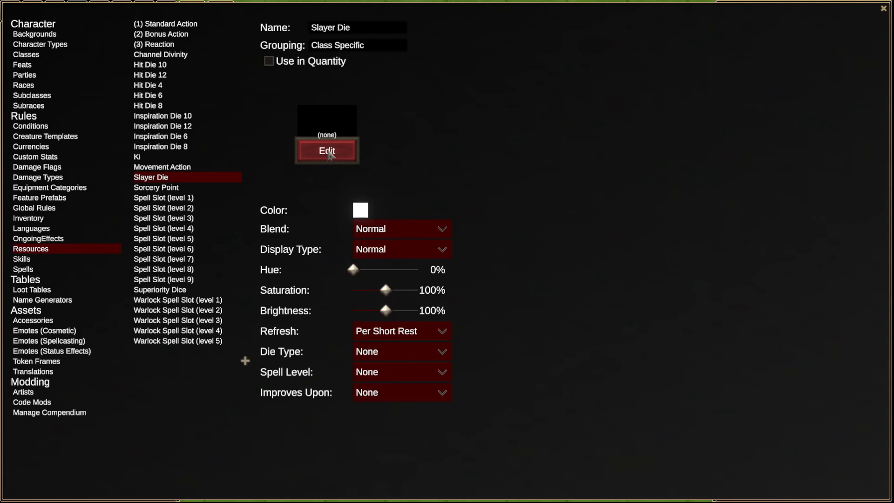
pyautogui.click(328, 152)
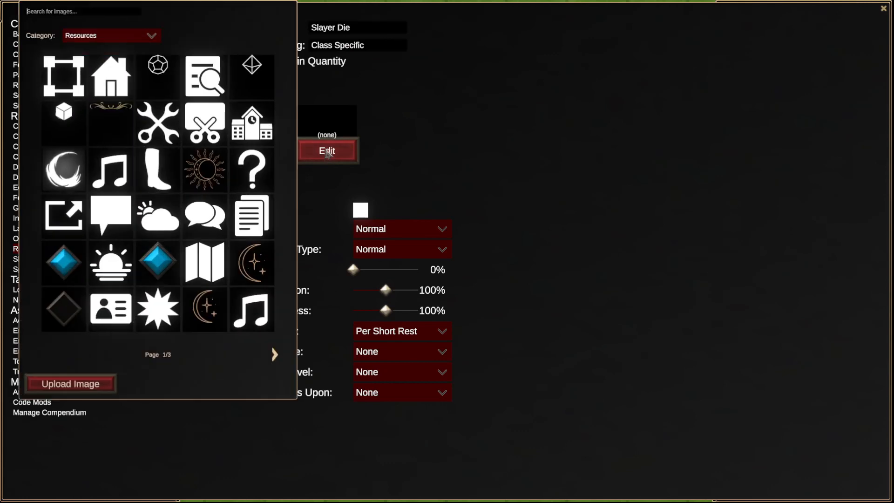
pyautogui.click(274, 355)
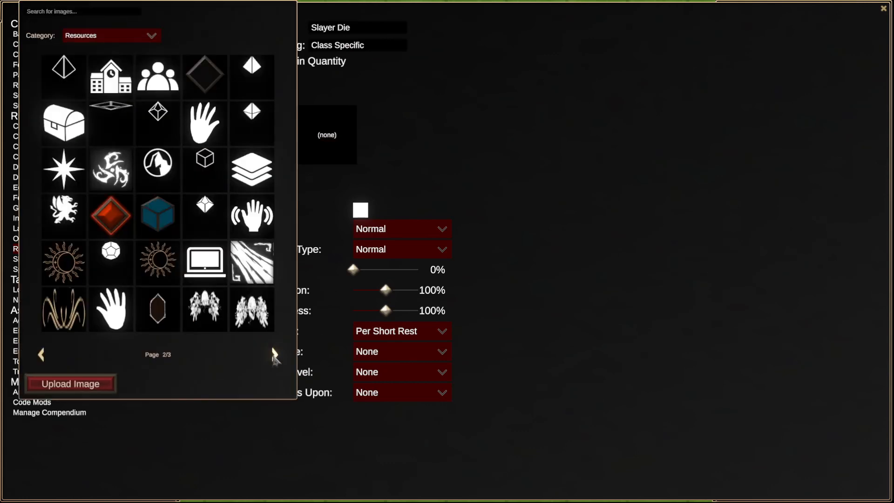
pyautogui.click(208, 166)
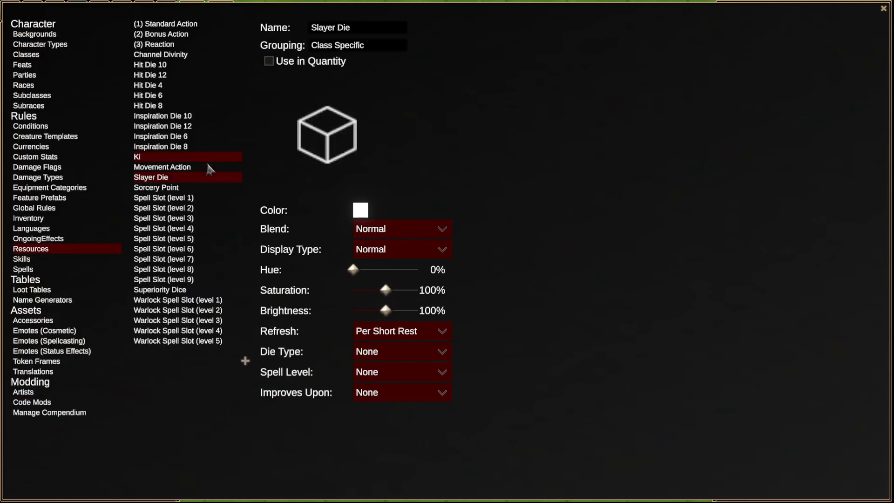
# Set the Slayer Die's color to pure red (#FF0000FF) and its die type to d6.
pyautogui.moveTo(329, 134)
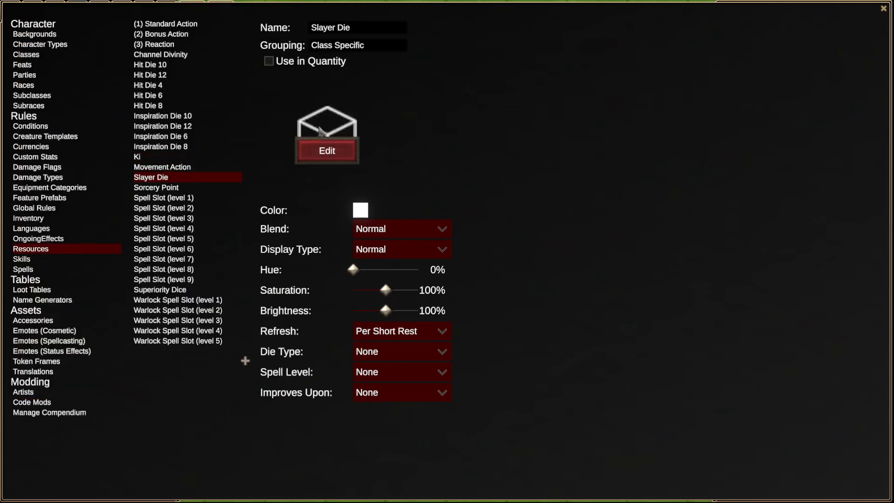
pyautogui.click(361, 210)
pyautogui.moveTo(592, 162); pyautogui.dragTo(621, 144)
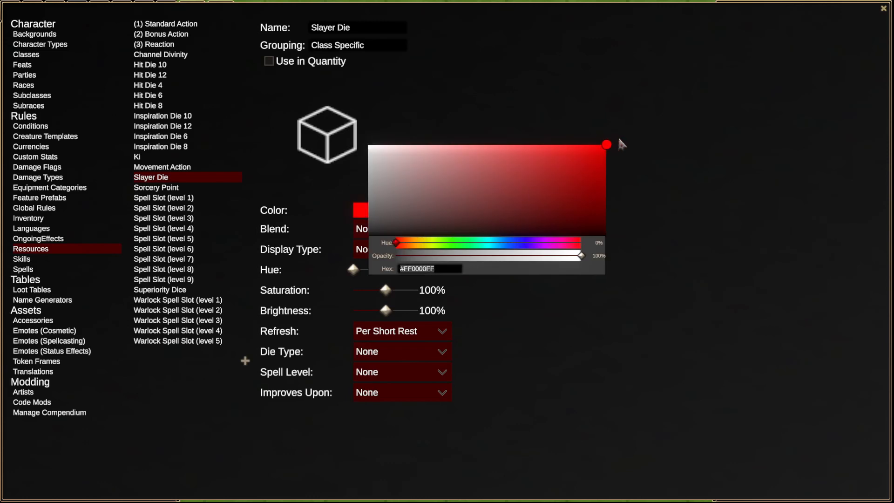
pyautogui.click(657, 168)
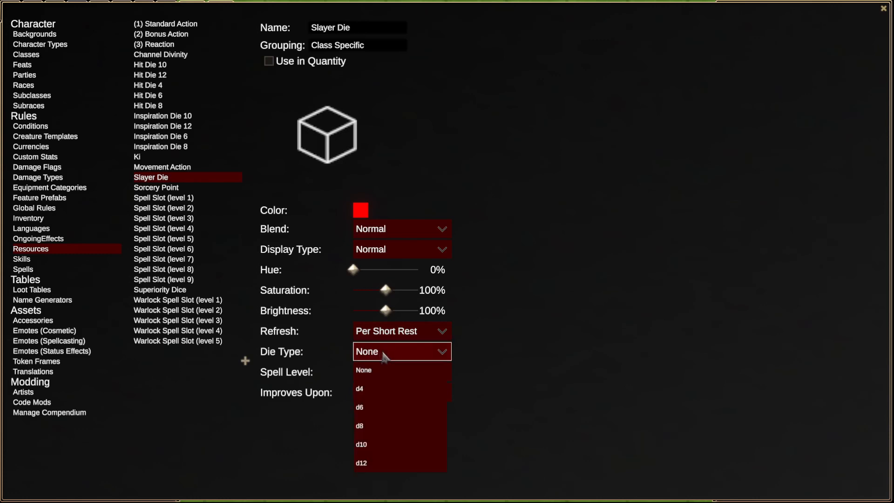
pyautogui.click(381, 357)
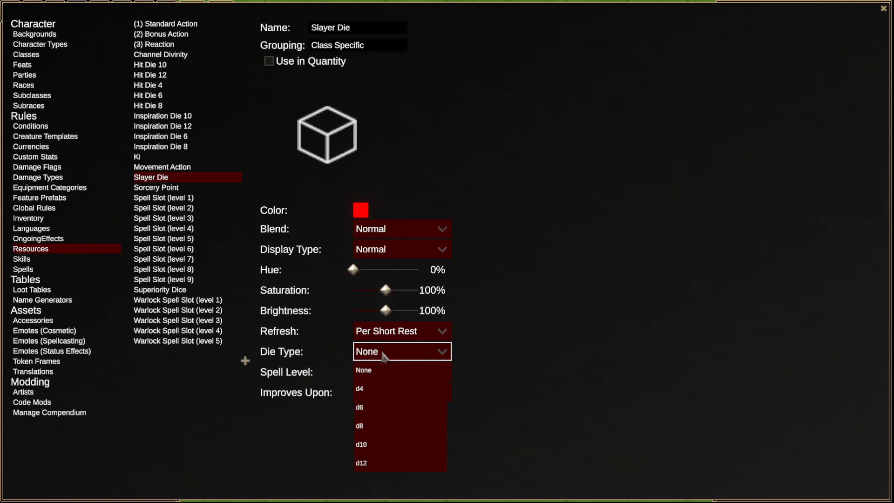
pyautogui.click(371, 409)
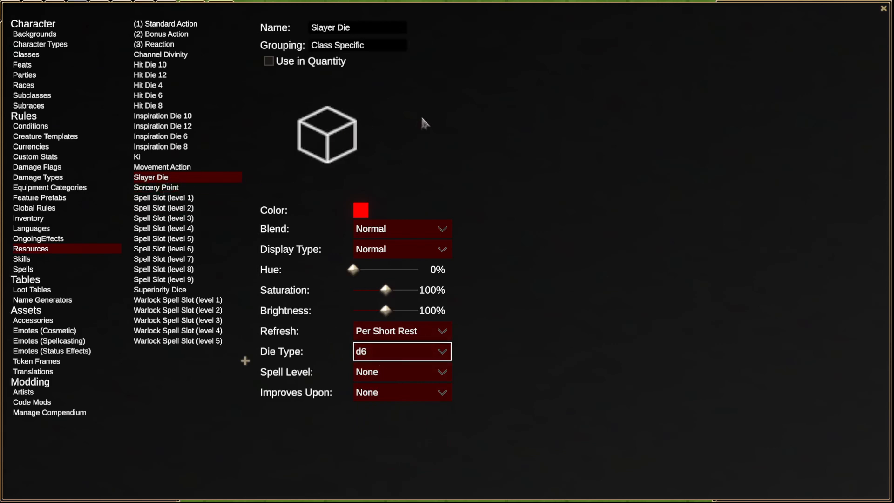
# Add a second resource named Slayer Die 8 with the grouping Class Specific.
pyautogui.click(245, 363)
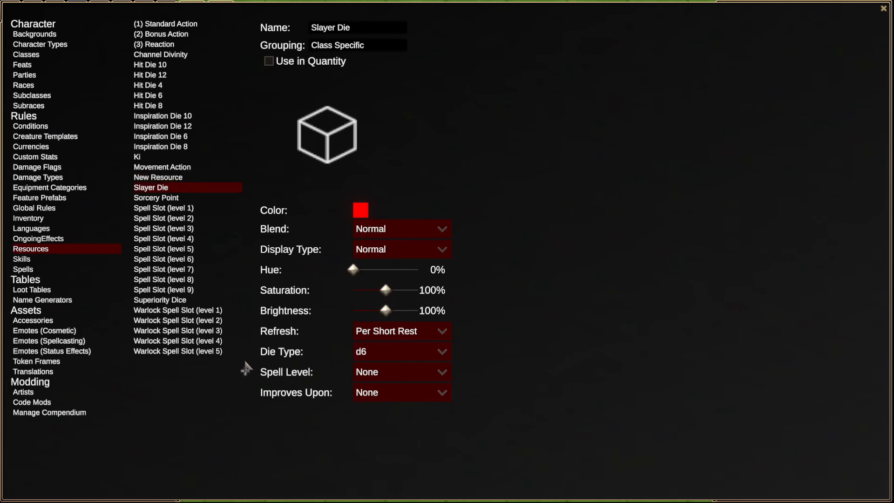
pyautogui.click(182, 177)
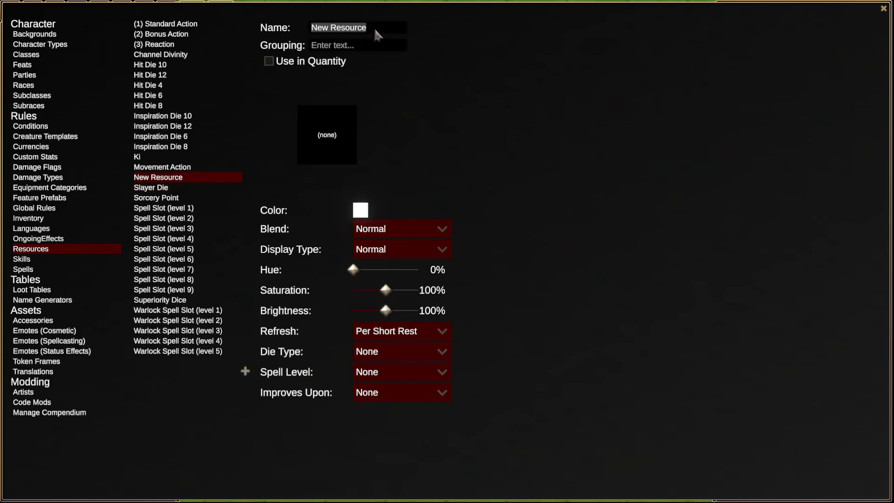
pyautogui.write('Slayer Die 8')
pyautogui.click(345, 45)
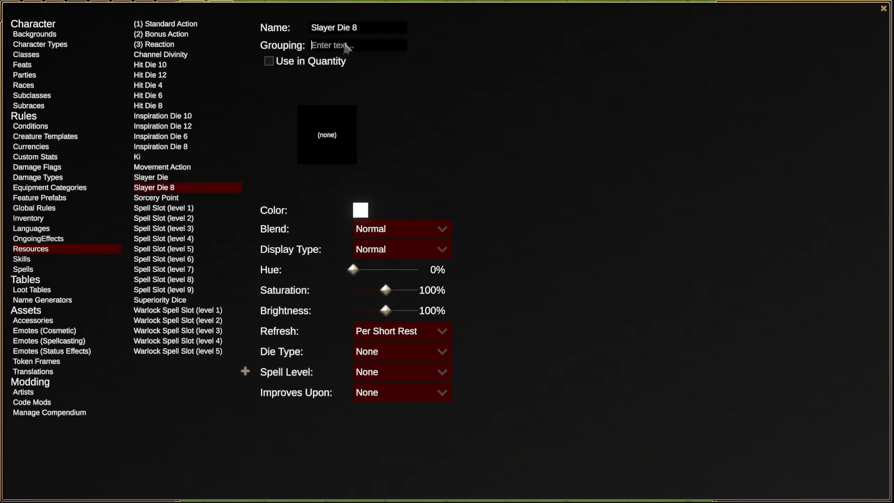
pyautogui.write('Class Specific')
# Assign an outlined diamond-shaped die image from the Resources category as the Slayer Die 8's icon.
pyautogui.moveTo(330, 139)
pyautogui.click(337, 155)
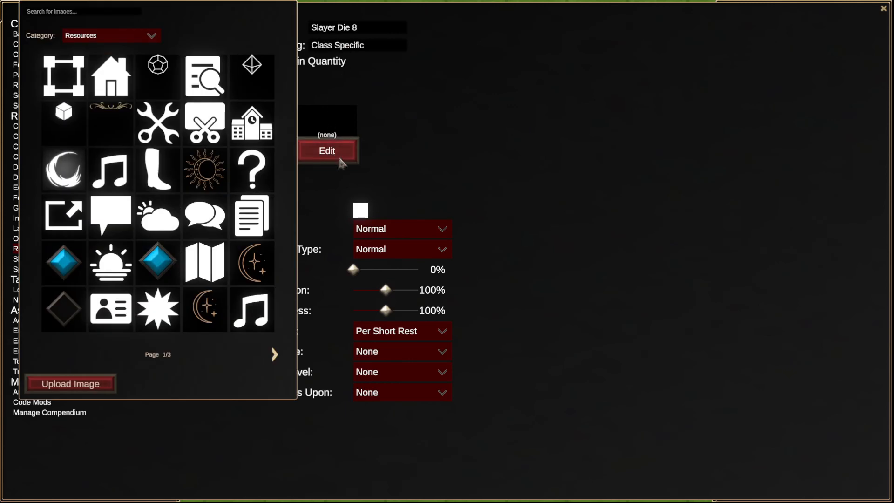
pyautogui.click(275, 356)
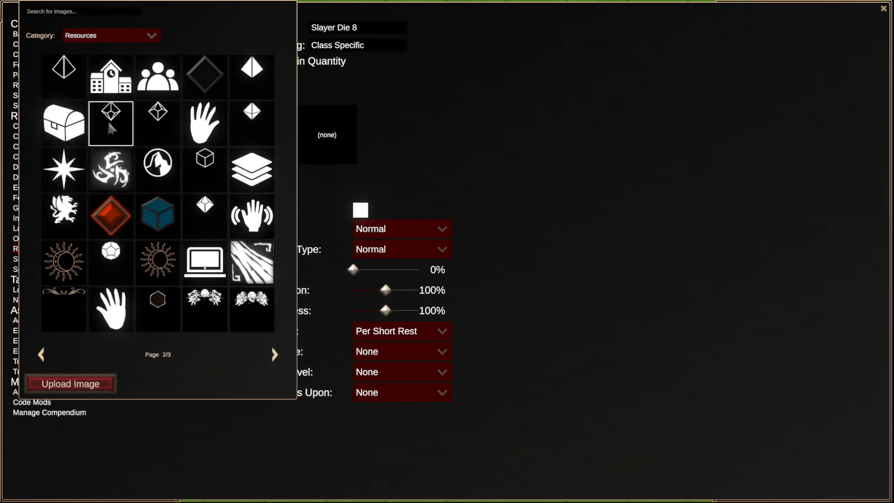
pyautogui.click(129, 119)
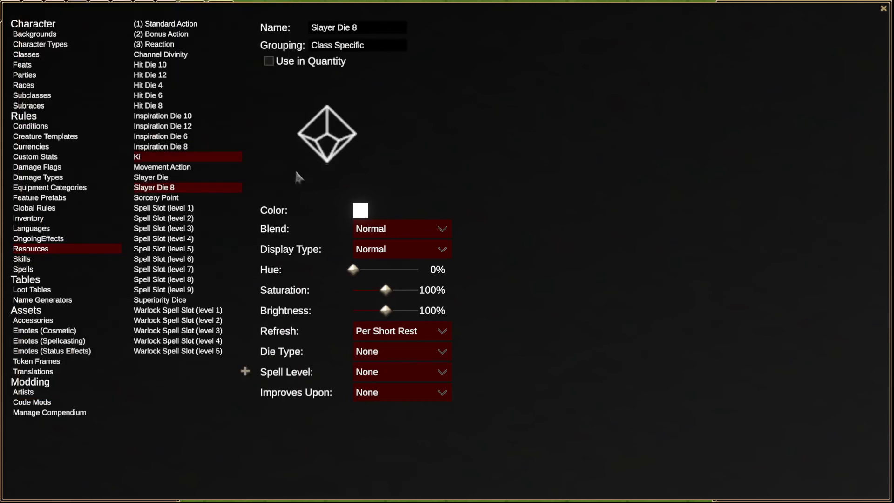
# Set the Slayer Die 8's color to red and its die type to d8.
pyautogui.click(361, 210)
pyautogui.moveTo(589, 162); pyautogui.dragTo(610, 142)
pyautogui.click(681, 207)
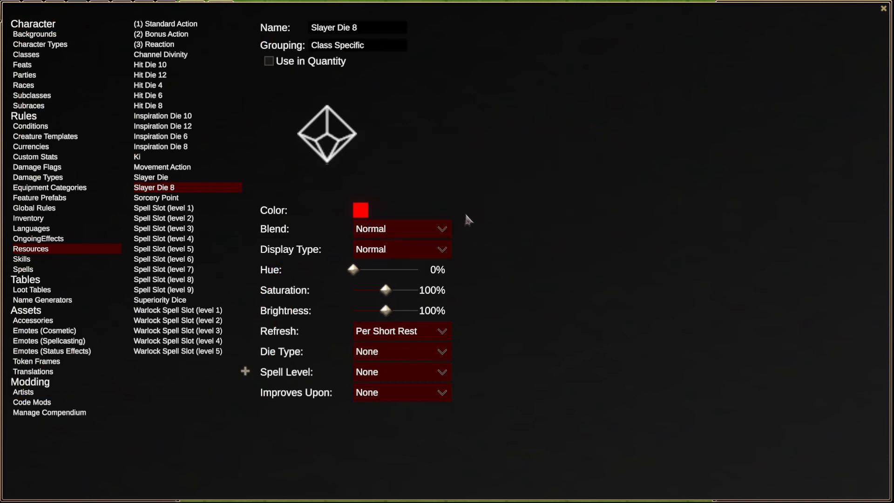
pyautogui.click(391, 358)
pyautogui.click(381, 421)
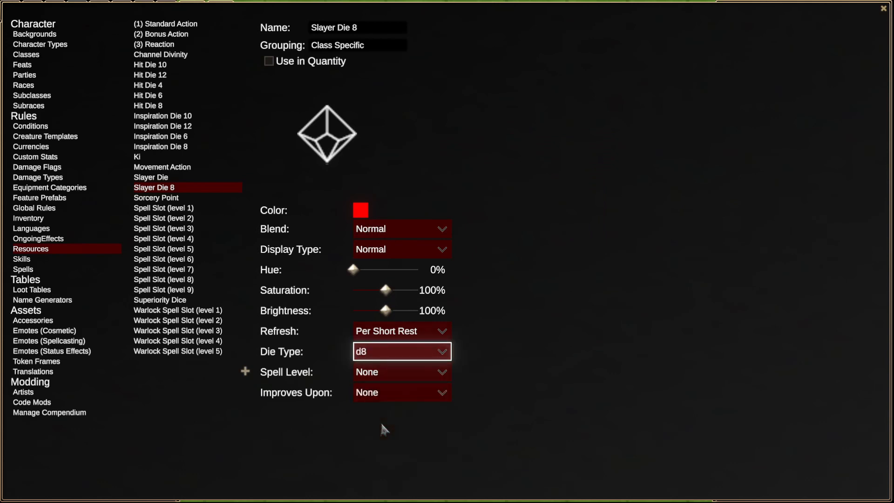
# Make Slayer Die 8 improve upon the Slayer Die resource.
pyautogui.click(384, 393)
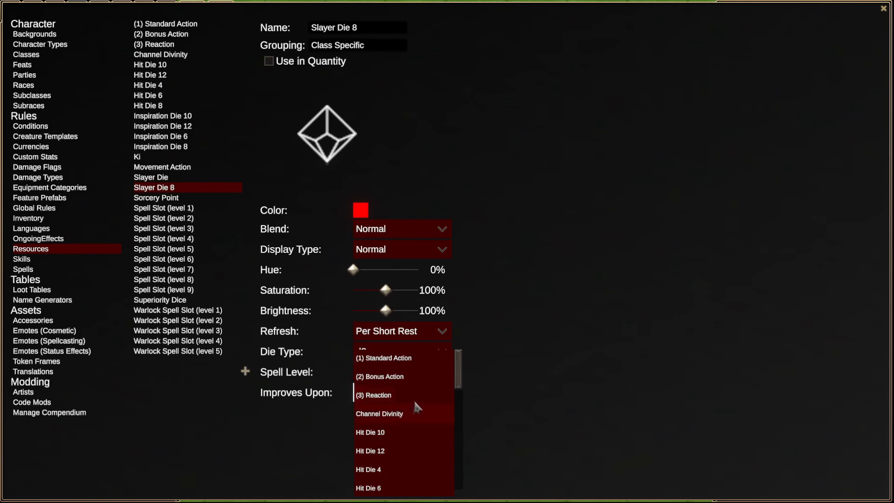
pyautogui.moveTo(461, 375); pyautogui.dragTo(465, 426)
pyautogui.click(438, 395)
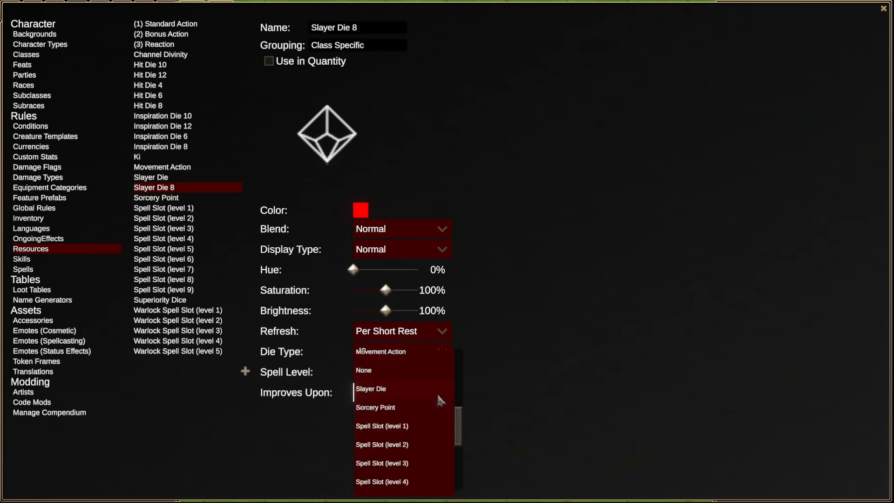
pyautogui.click(404, 392)
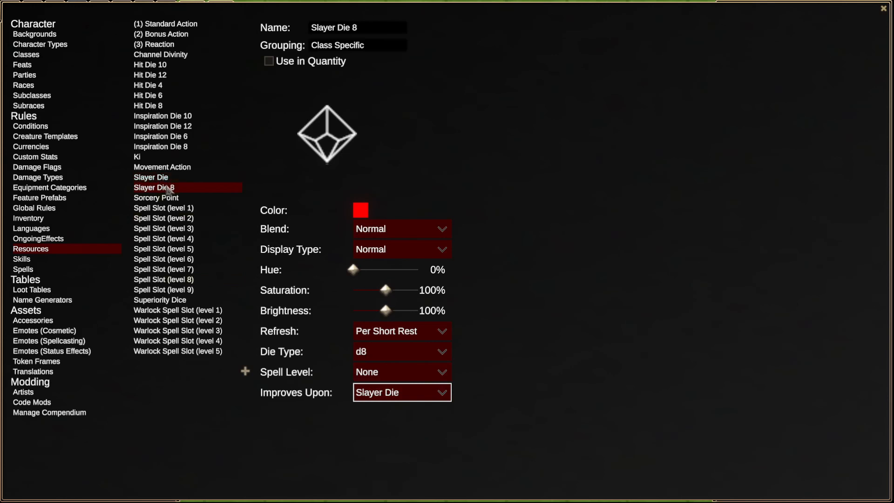
# Add a third resource named Slayer Die 10 with the grouping Class Specific.
pyautogui.click(246, 371)
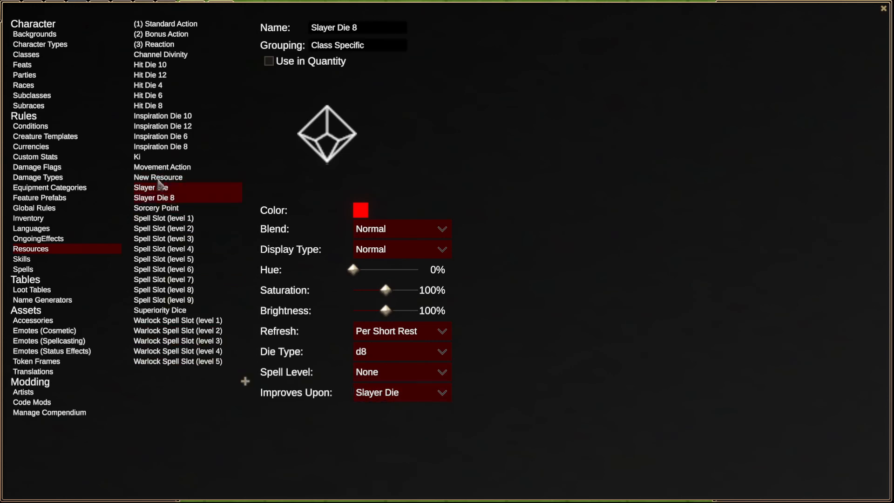
pyautogui.click(160, 177)
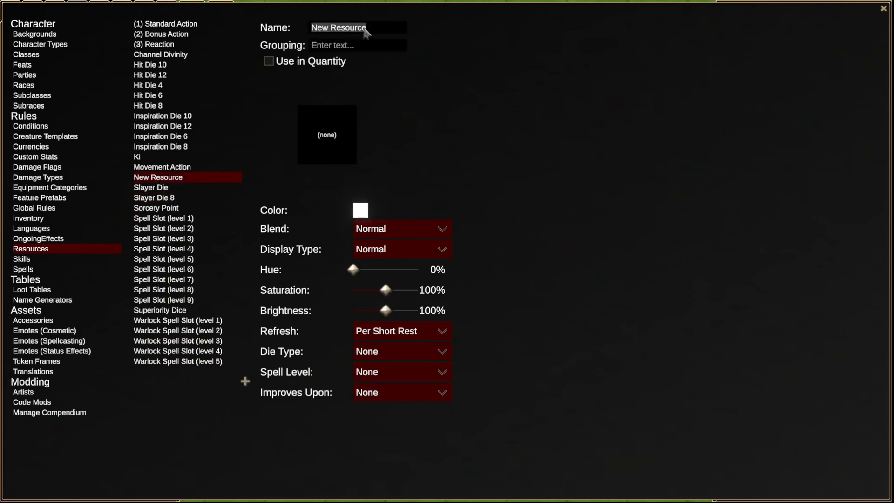
pyautogui.write('Slayer Die 10')
pyautogui.click(376, 44)
pyautogui.write('C')
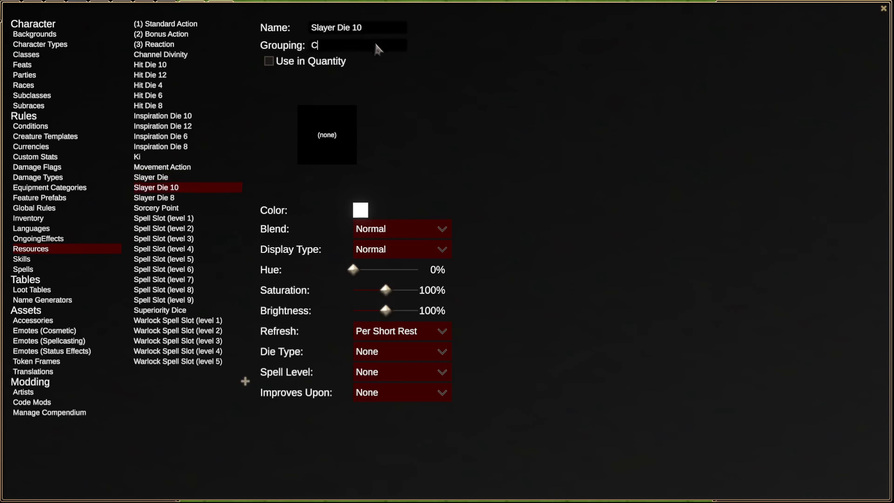
pyautogui.write('lass Specific')
# Assign the outlined ten-sided die image from the Resources category as the Slayer Die 10's icon.
pyautogui.click(338, 150)
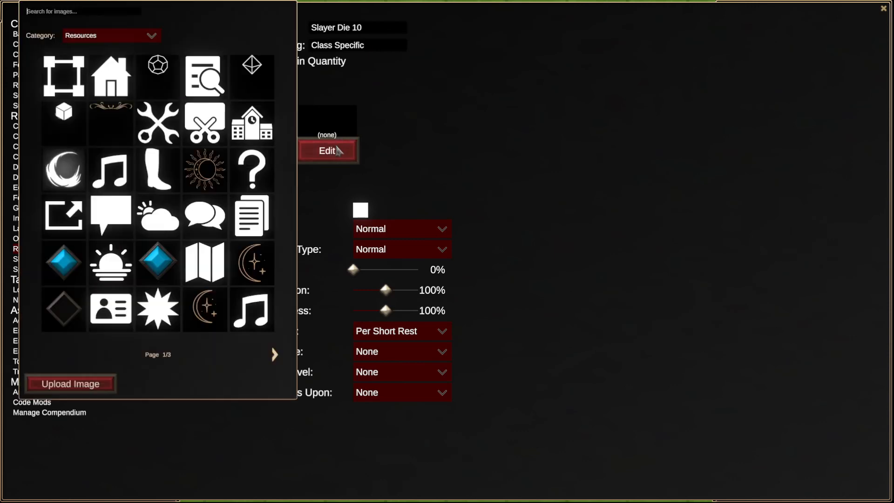
pyautogui.click(275, 354)
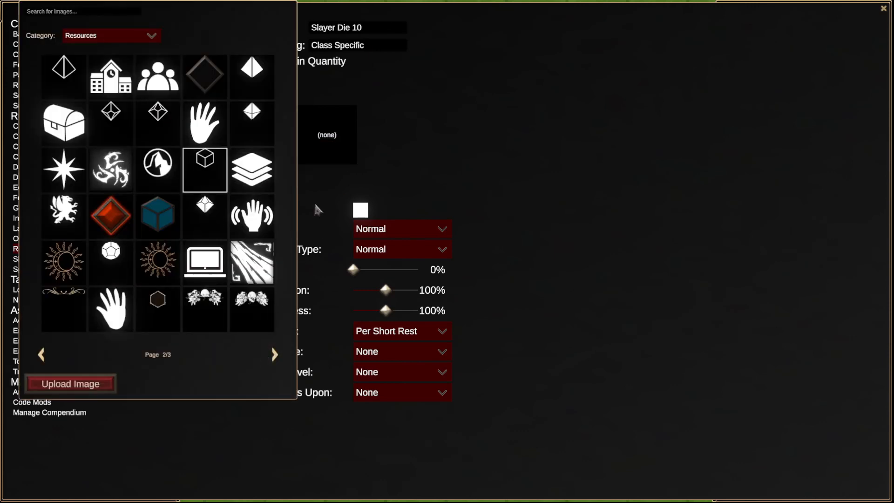
pyautogui.click(170, 127)
# Set the Slayer Die 10's color to red and its die type to d10.
pyautogui.click(360, 210)
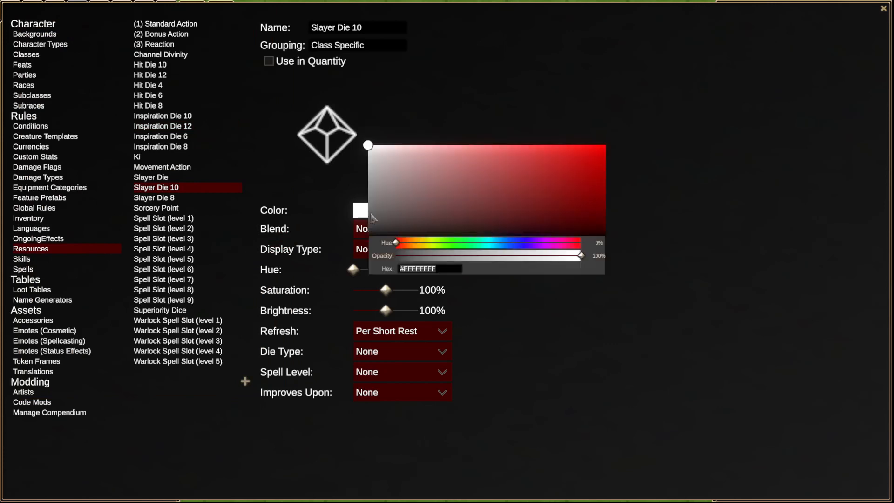
pyautogui.click(510, 186)
pyautogui.moveTo(511, 186); pyautogui.dragTo(660, 166)
pyautogui.click(660, 166)
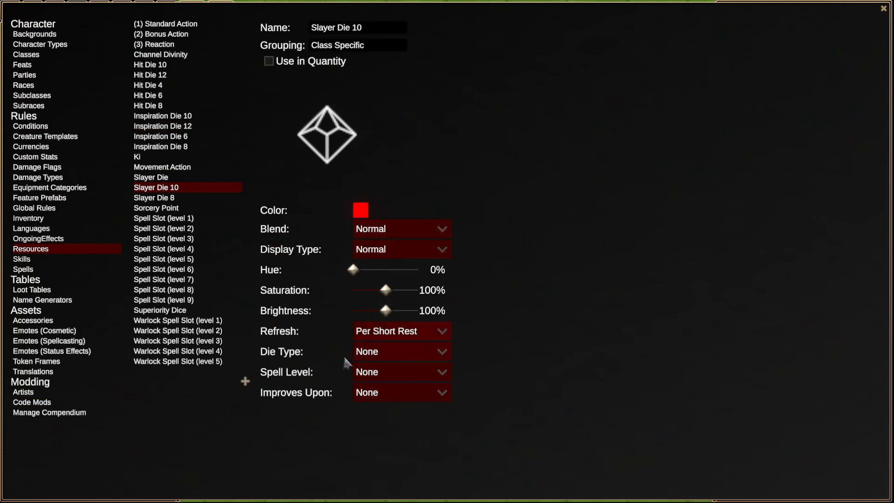
pyautogui.click(375, 352)
pyautogui.click(371, 444)
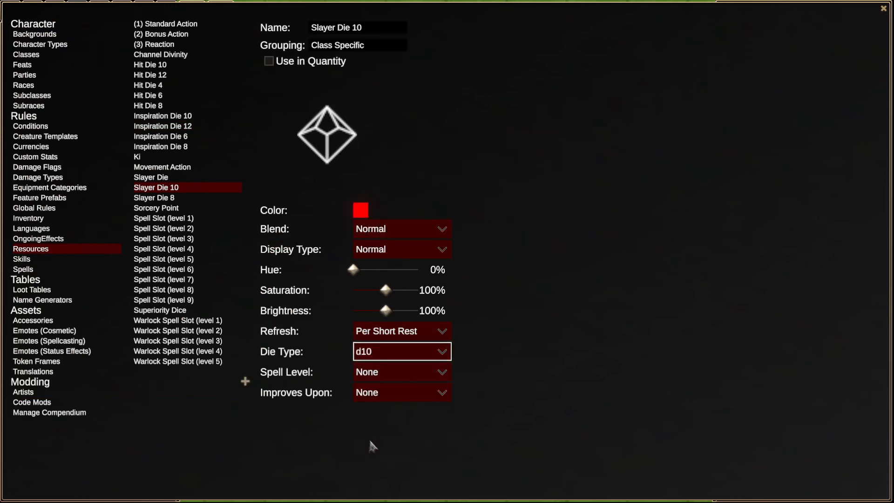
# Make Slayer Die 10 improve upon the Slayer Die 8 resource.
pyautogui.click(383, 392)
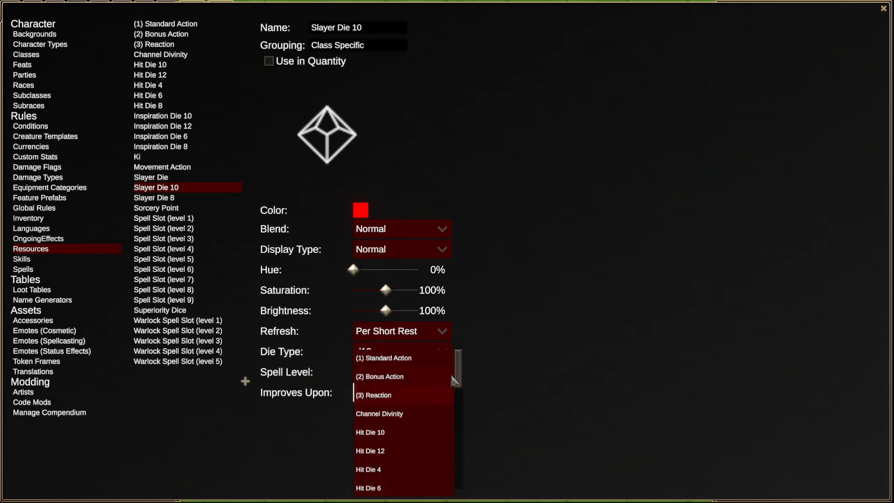
pyautogui.moveTo(459, 373); pyautogui.dragTo(461, 427)
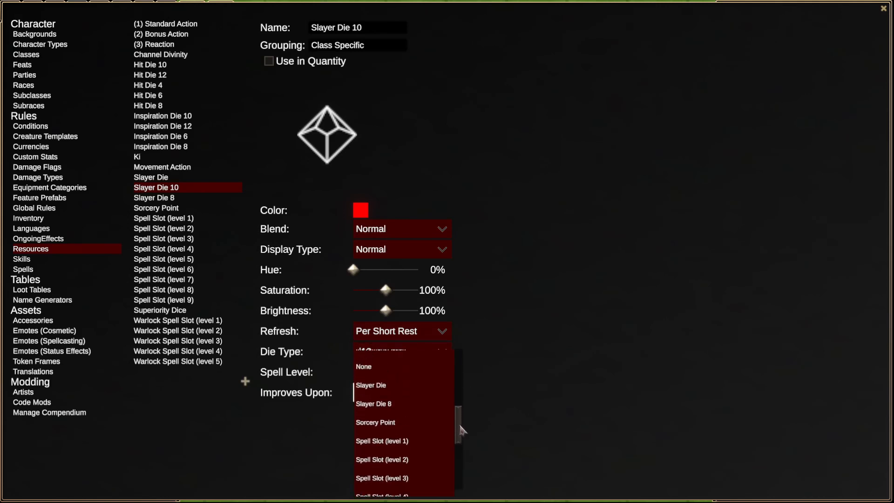
pyautogui.click(408, 409)
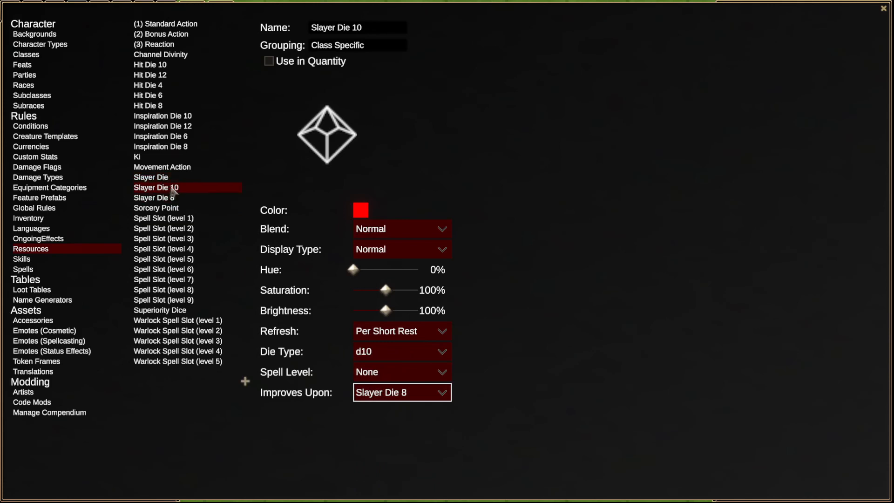
pyautogui.click(571, 250)
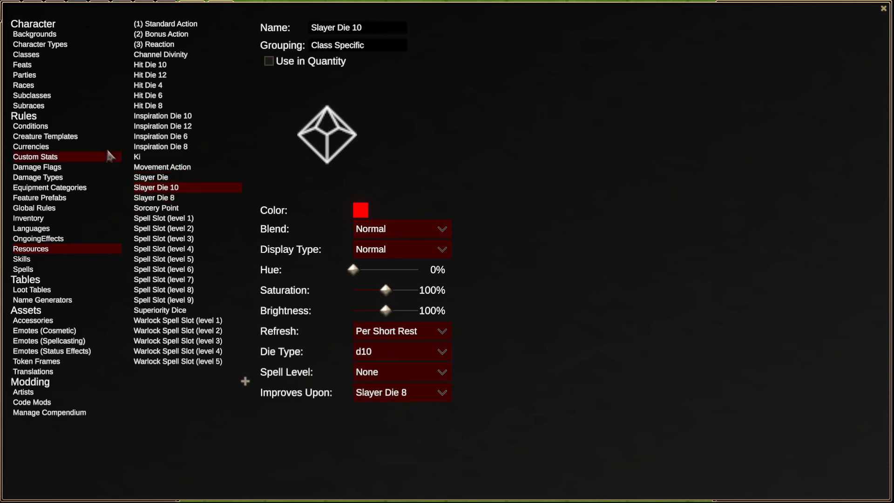
# Add a single feature to Level 3 of the Bear Slayer subclass and open it for editing.
pyautogui.click(53, 98)
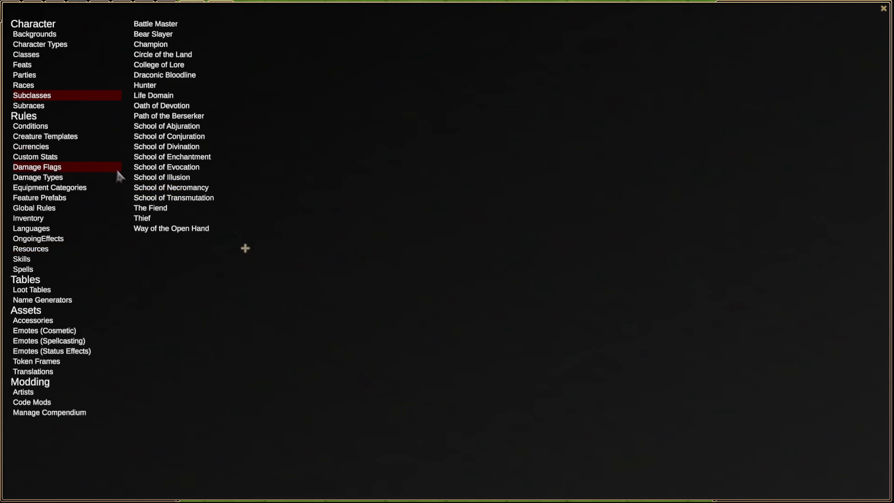
pyautogui.click(168, 35)
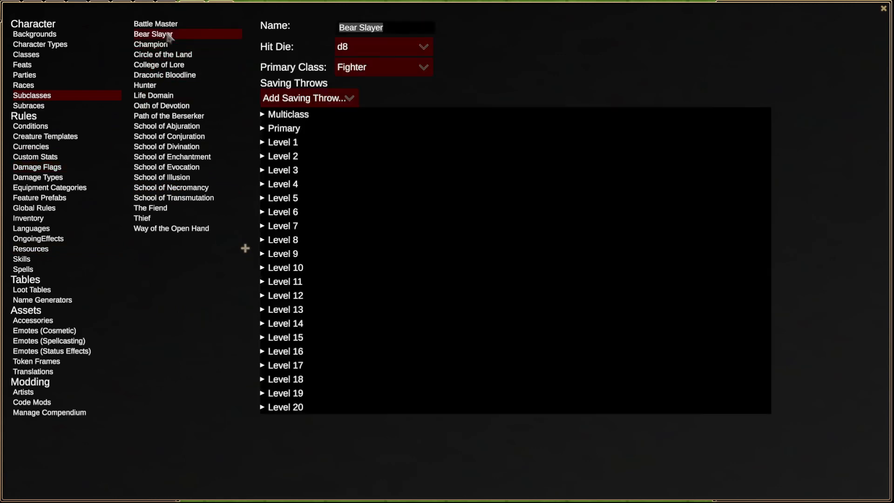
pyautogui.click(263, 171)
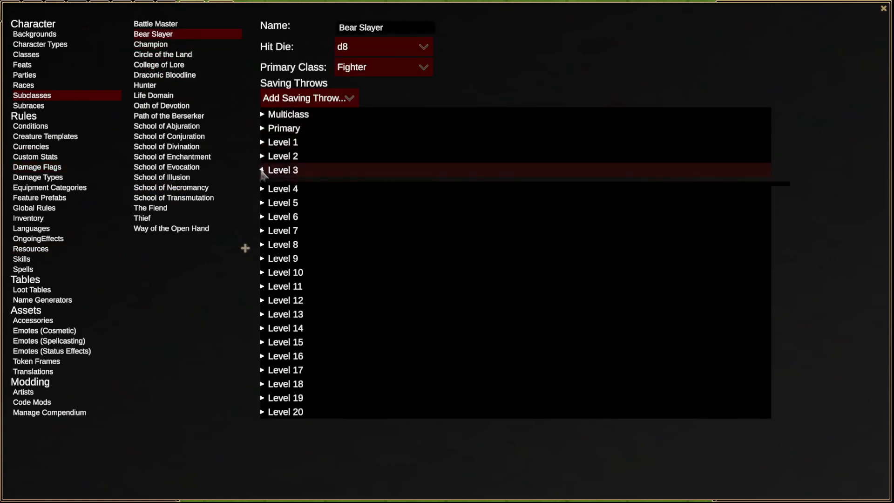
pyautogui.click(343, 184)
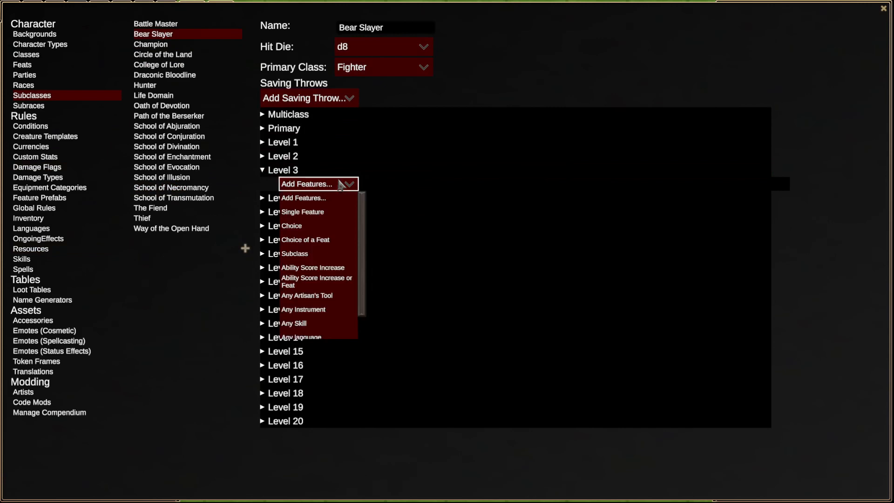
pyautogui.click(334, 213)
pyautogui.click(577, 182)
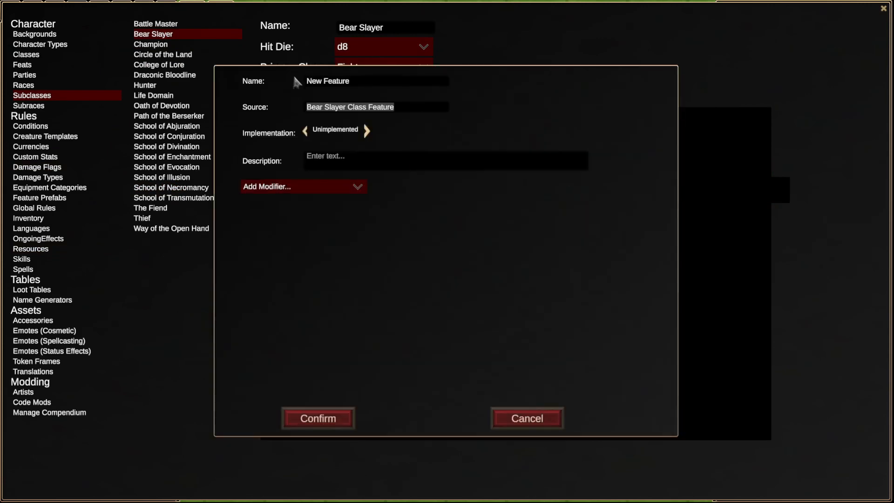
# Name the feature Slayer and describe three d6 slayer dice, becoming d8's at level 9 and d10's at level 15, with an additional die at levels 13 and 19.
pyautogui.click(384, 84)
pyautogui.write('Slayer')
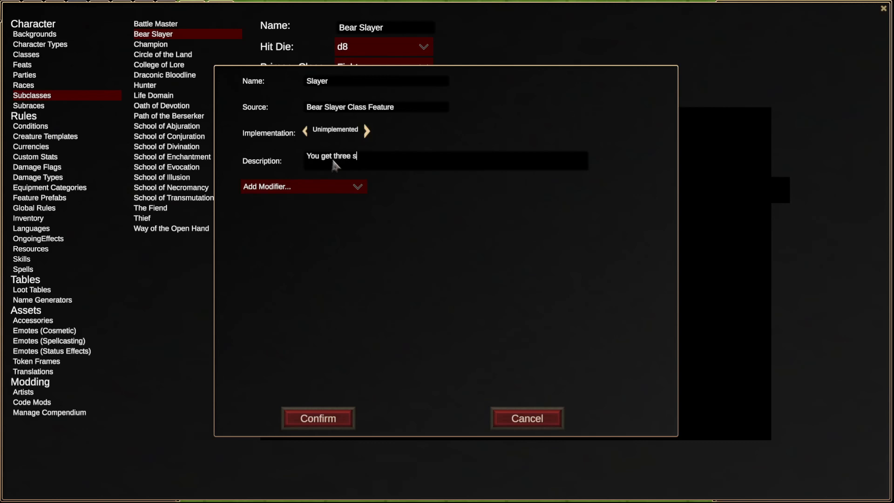
pyautogui.write("layer dice, which are d6's. ")
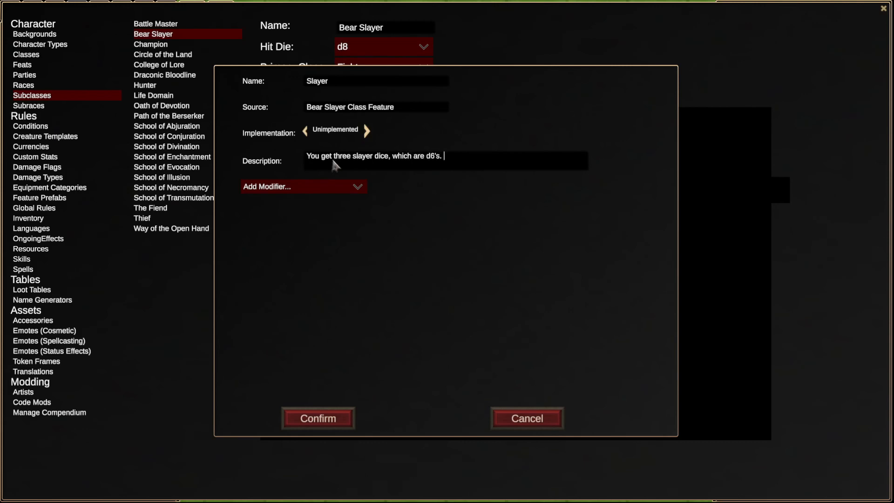
pyautogui.write('These improve to become d8')
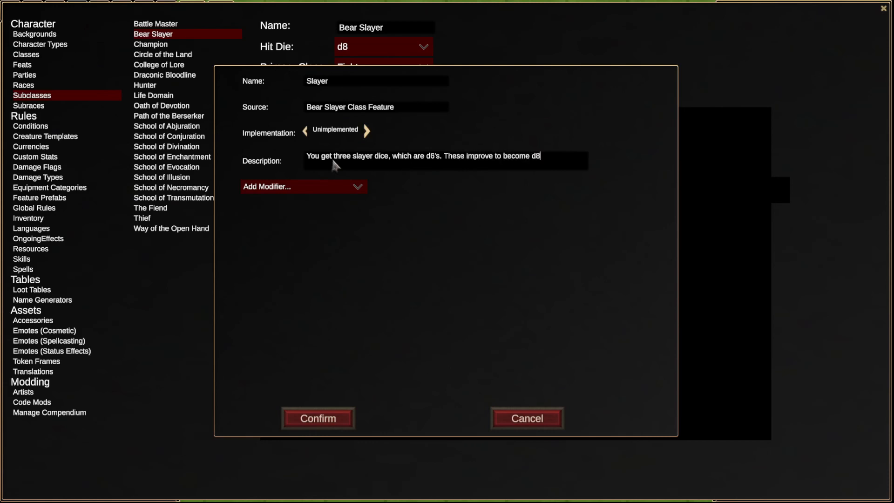
pyautogui.write("'s at level 9, and ")
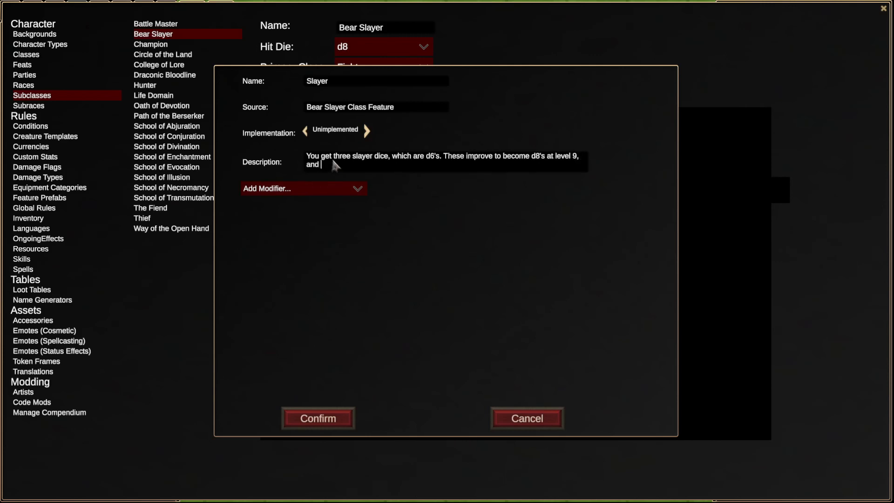
pyautogui.write("to d10's at level 15.")
pyautogui.write('Also, at level 13 and l')
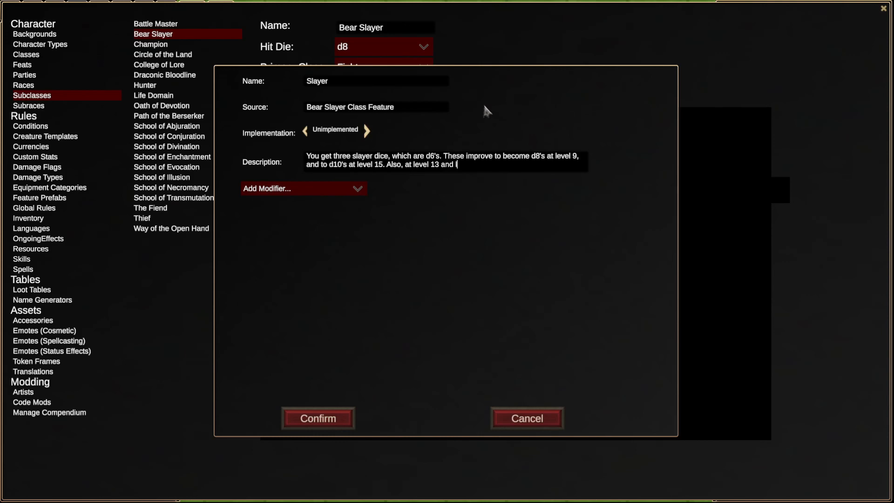
pyautogui.write('evel 19 you get an additional slayer die.')
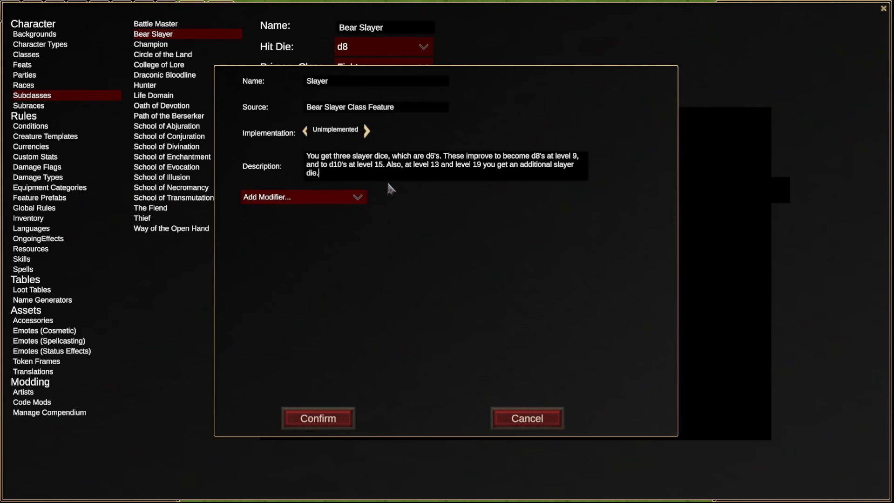
# Add a Grant Resource modifier to the Slayer feature and choose Slayer Die as its resource.
pyautogui.click(302, 200)
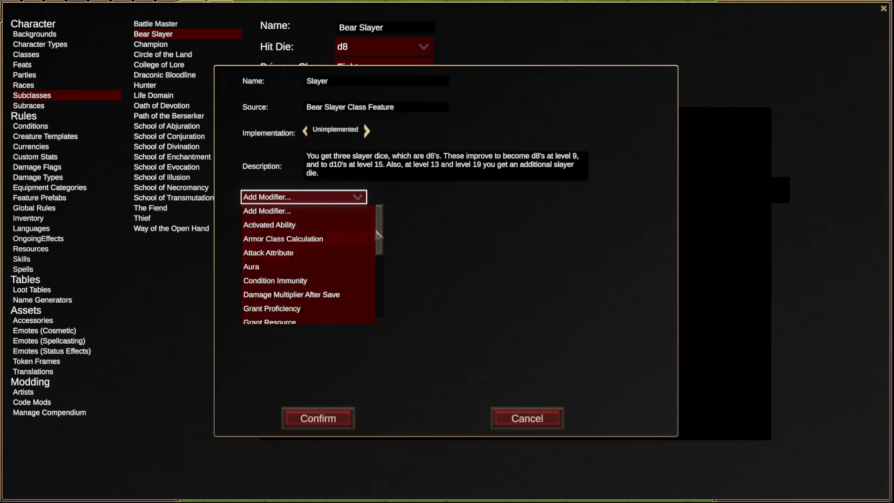
pyautogui.scroll(-2, 288, 270)
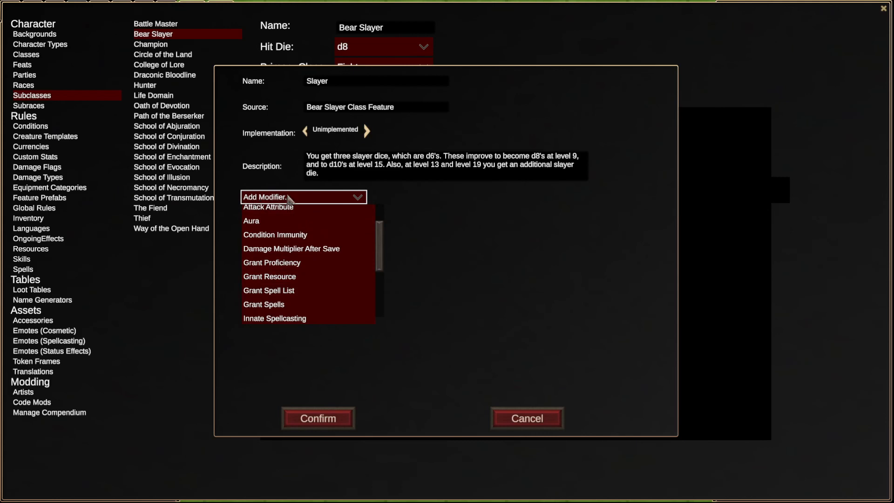
pyautogui.click(274, 277)
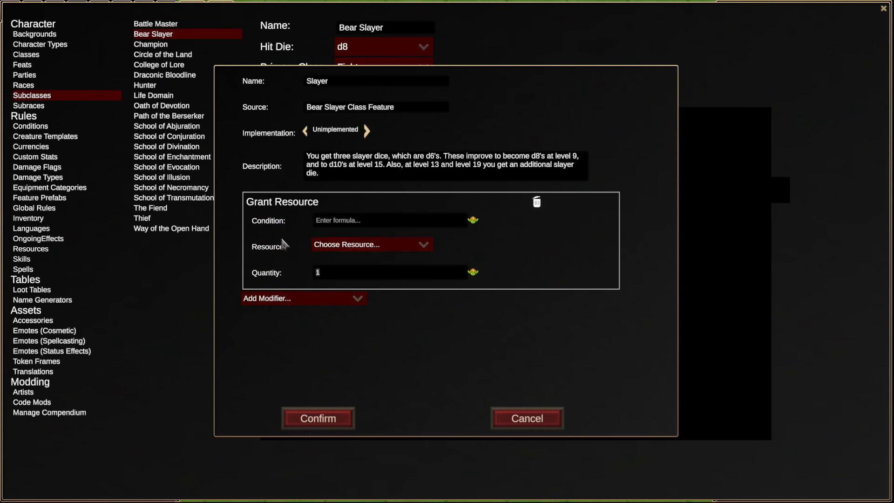
pyautogui.click(342, 248)
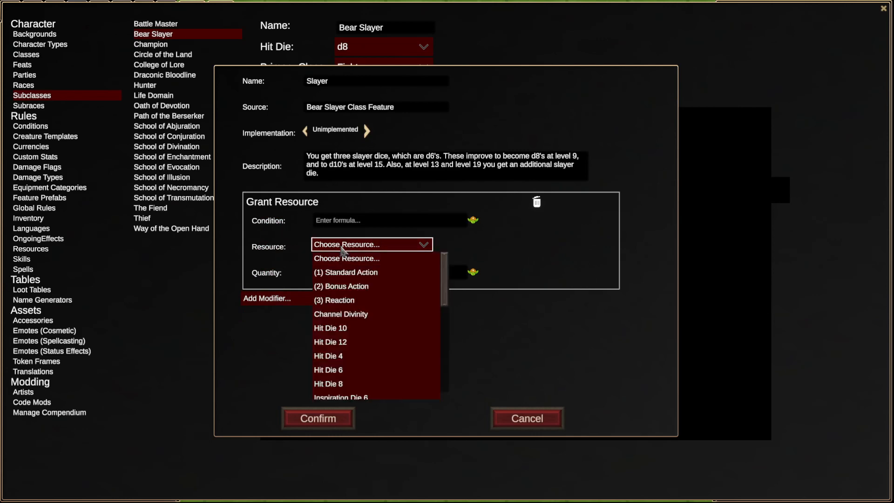
pyautogui.scroll(-4, 446, 284)
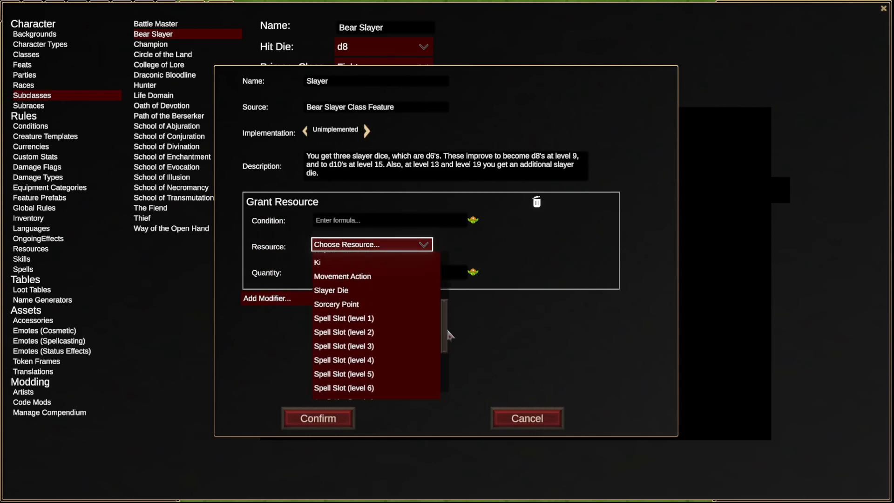
pyautogui.click(343, 276)
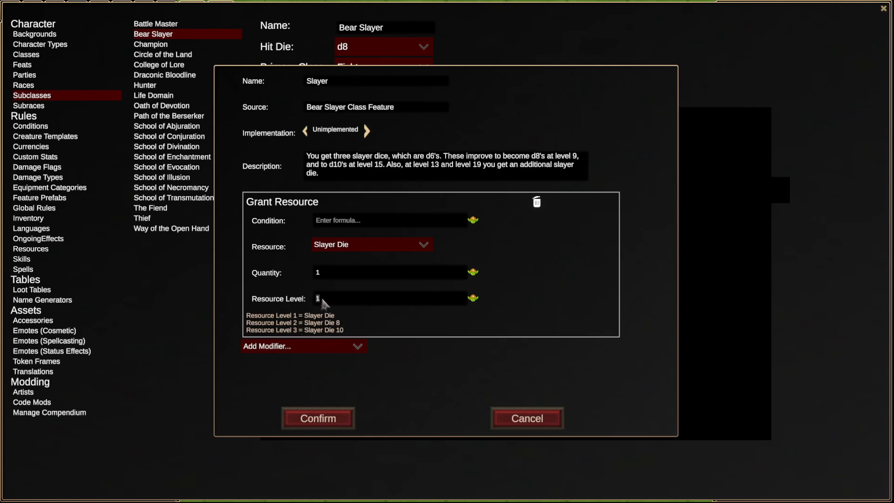
# Switch the modifier's Resource Level to a custom table whose first row gives value 1 at level 3.
pyautogui.click(472, 298)
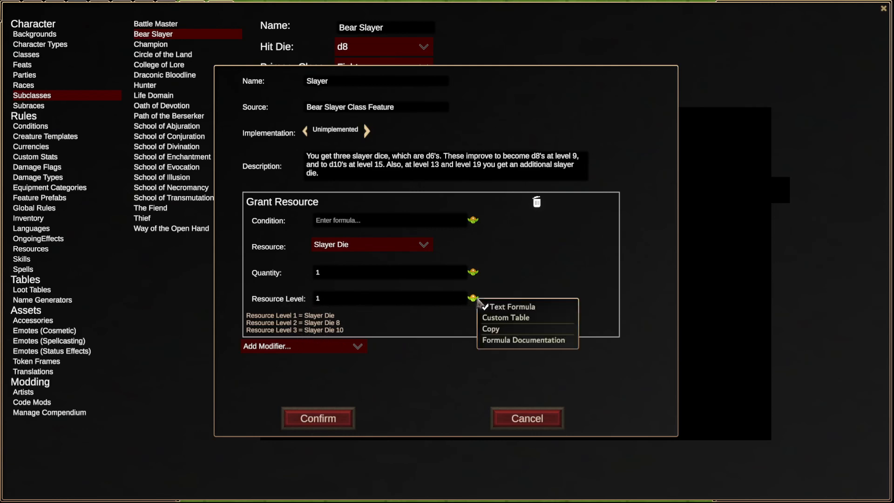
pyautogui.click(494, 317)
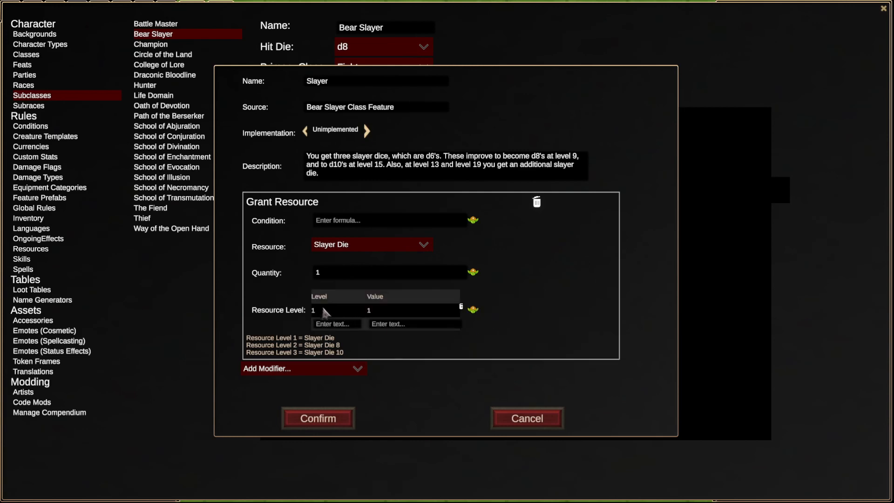
pyautogui.write('3')
pyautogui.click(370, 315)
# Add two rows to the Resource Level table: value 2 at level 9 and value 3 at level 15.
pyautogui.click(343, 324)
pyautogui.write('9')
pyautogui.click(404, 325)
pyautogui.write('2')
pyautogui.press('Return')
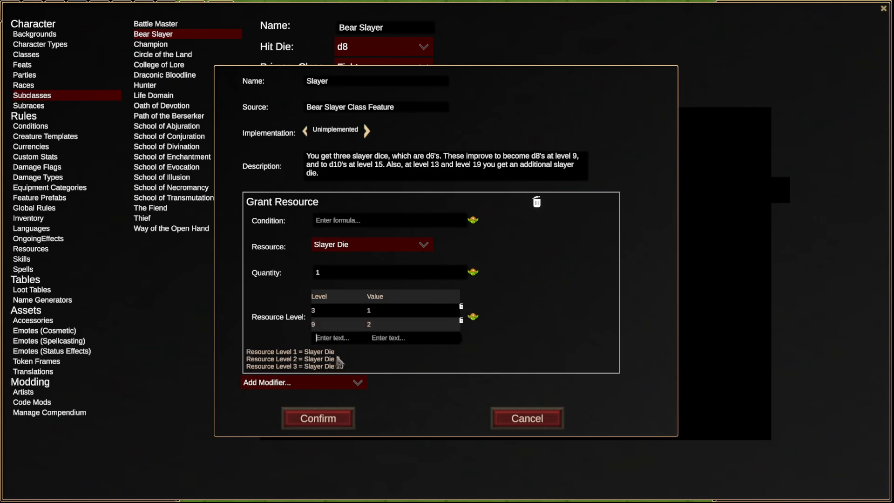
pyautogui.write('15')
pyautogui.click(403, 338)
pyautogui.write('3')
pyautogui.press('Return')
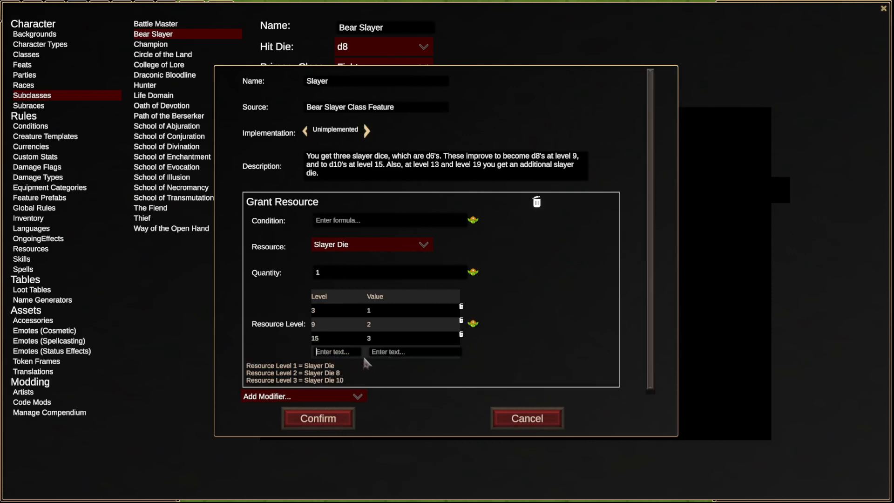
# Switch the Grant Resource modifier's Quantity to a custom table whose first row gives value 3 at level 3.
pyautogui.click(321, 276)
pyautogui.write('3')
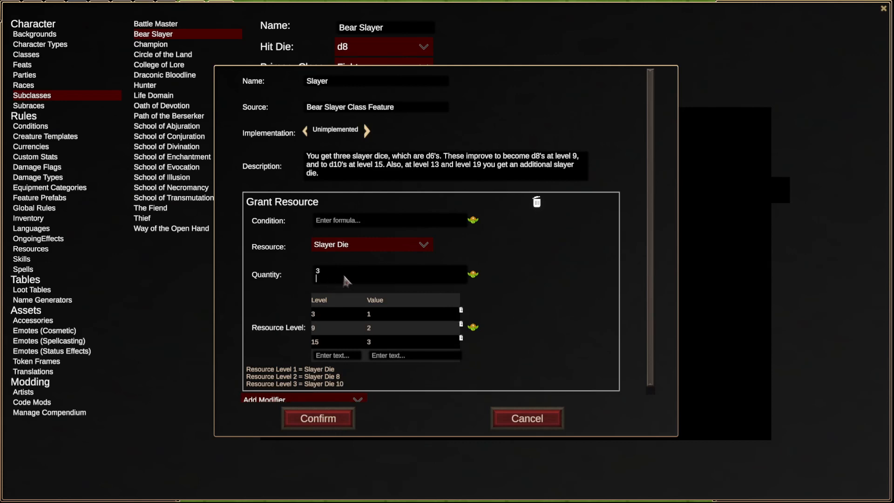
pyautogui.click(474, 273)
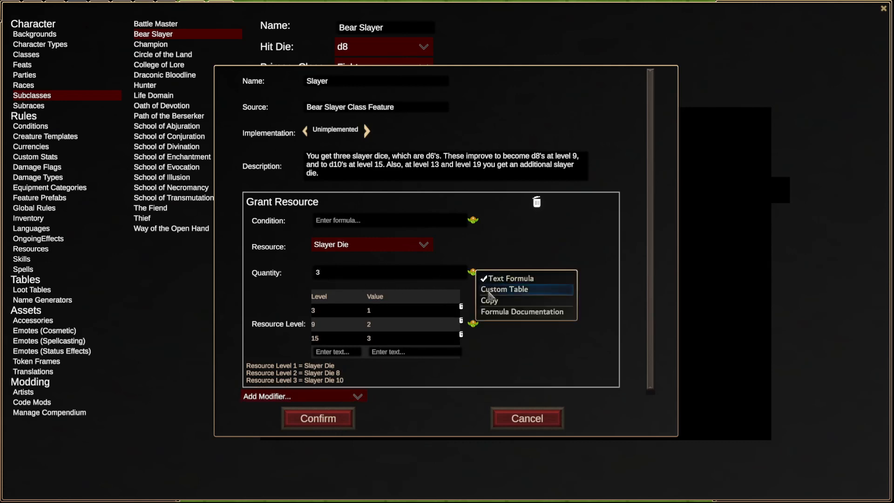
pyautogui.click(484, 291)
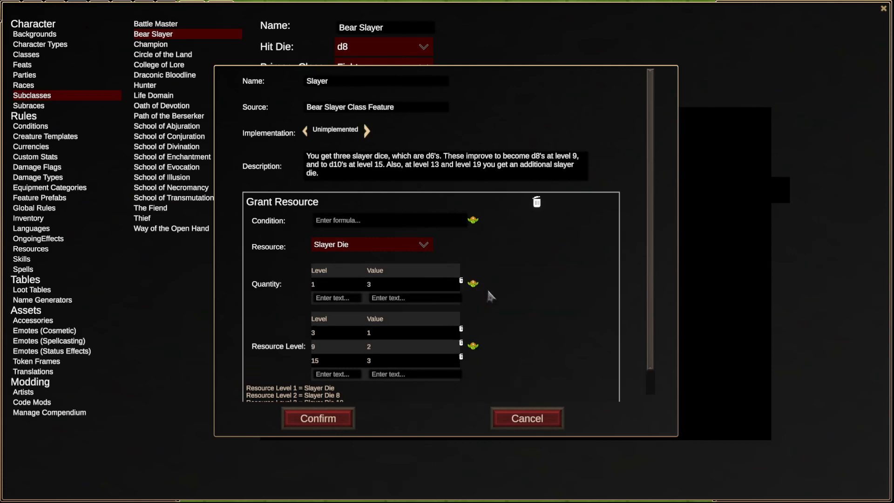
pyautogui.click(333, 285)
pyautogui.write('3')
# Add Quantity table rows with value 4 at level 13 and value 5 at level 19, and confirm the Slayer feature.
pyautogui.click(326, 300)
pyautogui.write('13')
pyautogui.click(385, 301)
pyautogui.write('4')
pyautogui.click(362, 308)
pyautogui.write('19')
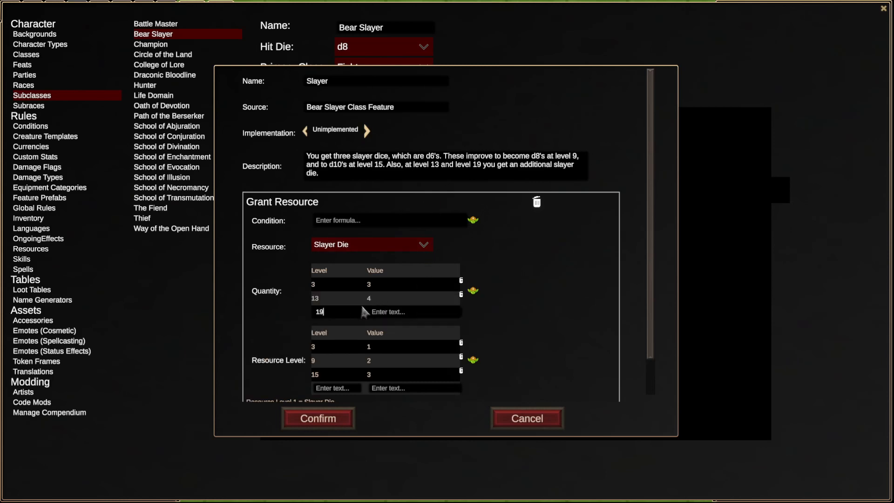
pyautogui.click(391, 311)
pyautogui.write('5')
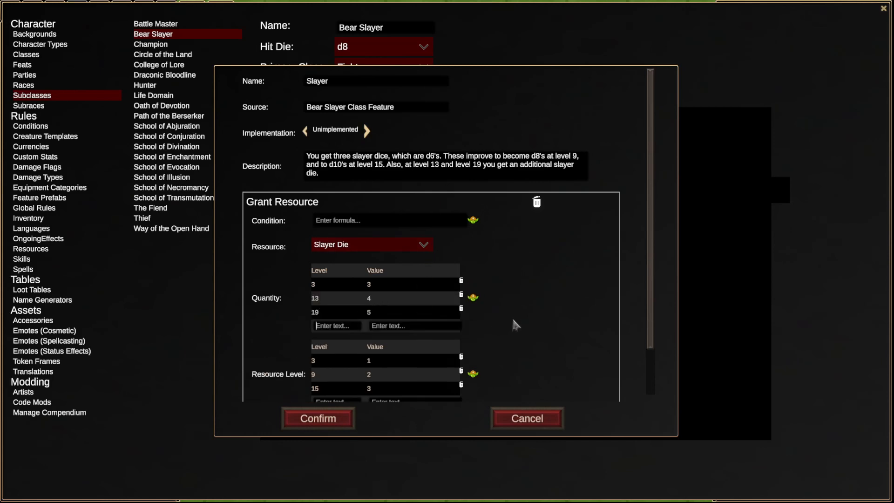
pyautogui.scroll(-3, 649, 258)
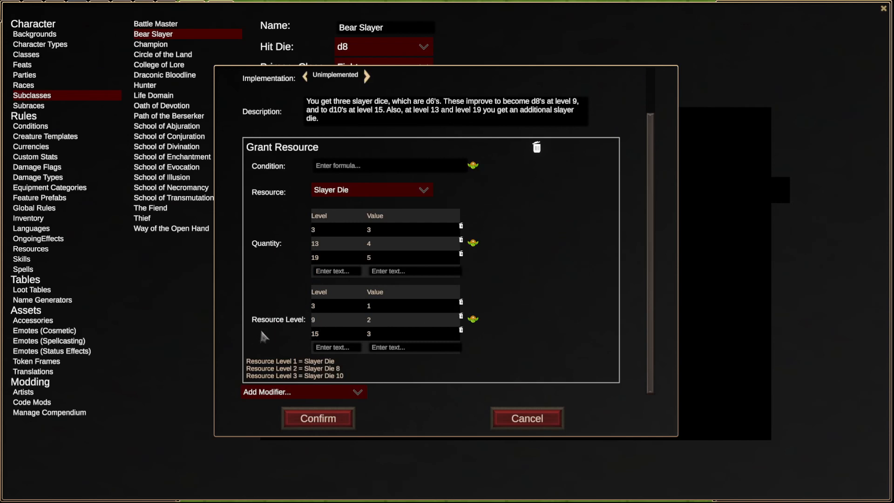
pyautogui.click(321, 419)
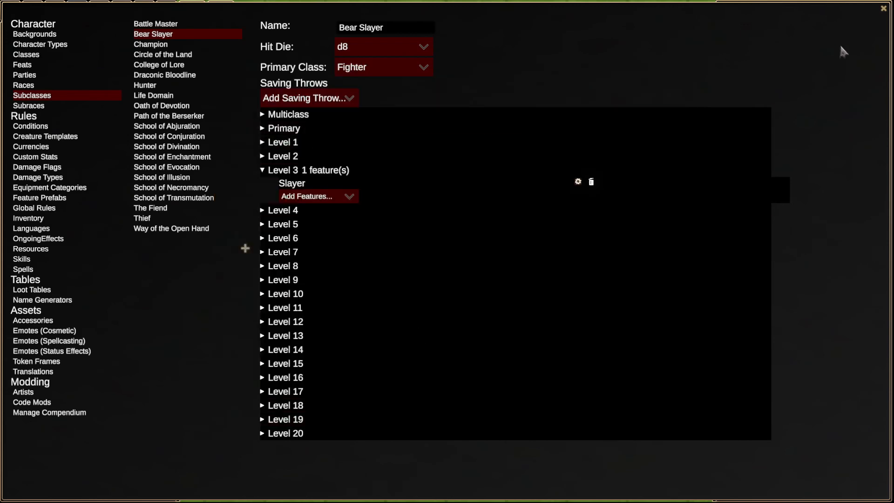
# Close the compendium and open the character sheet of the fighter token on the map.
pyautogui.click(883, 9)
pyautogui.moveTo(436, 301); pyautogui.dragTo(470, 266)
pyautogui.click(445, 295)
pyautogui.click(397, 276)
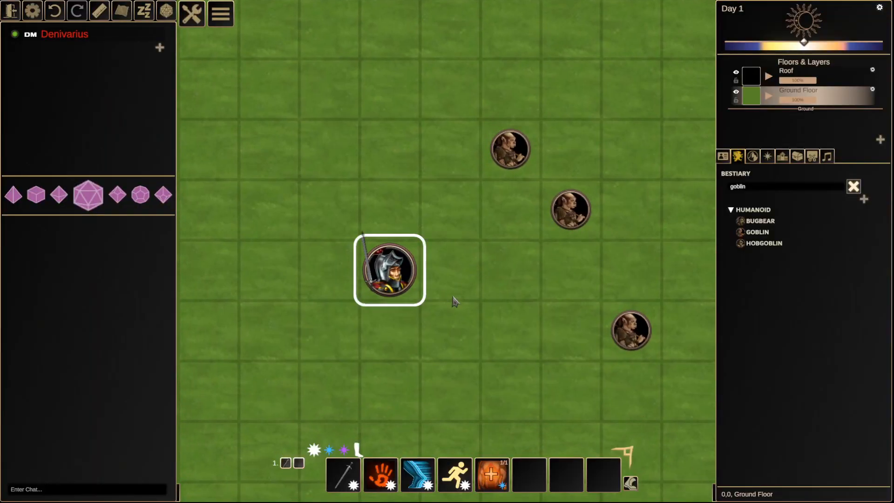
pyautogui.doubleClick(394, 273)
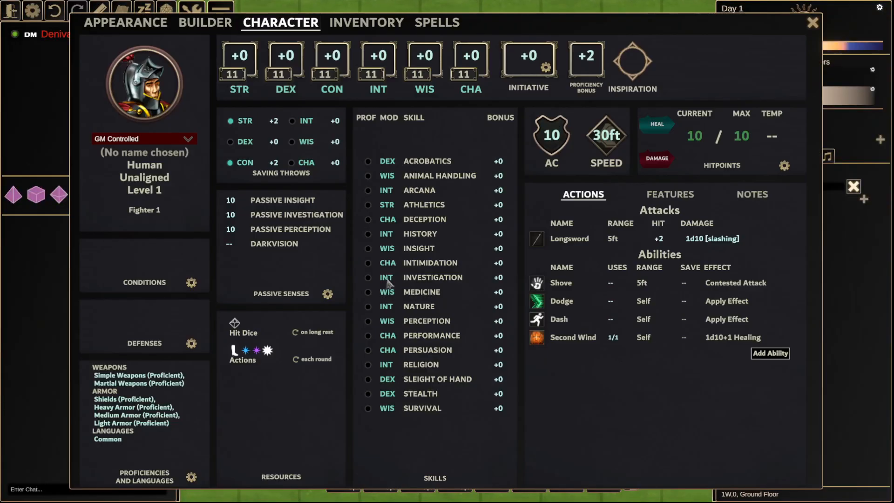
# Set the character's Fighter level to 3 in the character builder.
pyautogui.click(206, 23)
pyautogui.click(339, 240)
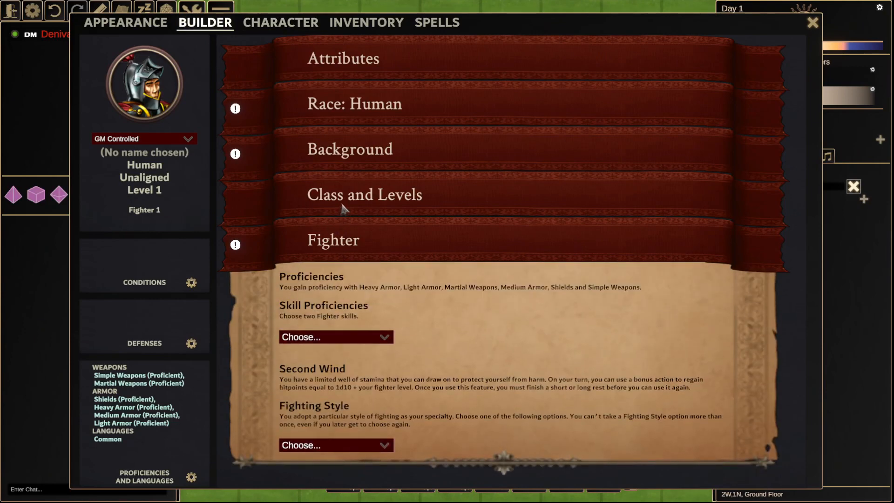
pyautogui.click(343, 204)
pyautogui.click(358, 252)
pyautogui.write('3')
pyautogui.press('Return')
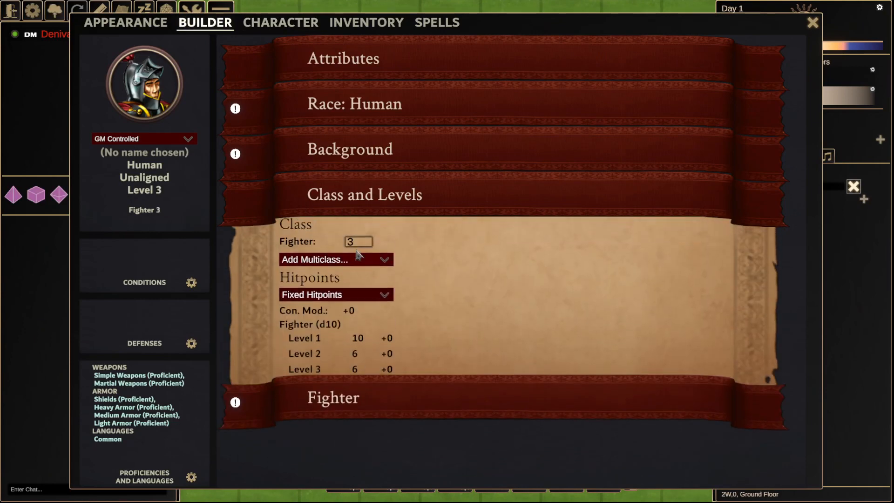
# Choose Bear Slayer as the fighter's Martial Archetype and close the character sheet.
pyautogui.click(383, 204)
pyautogui.click(385, 249)
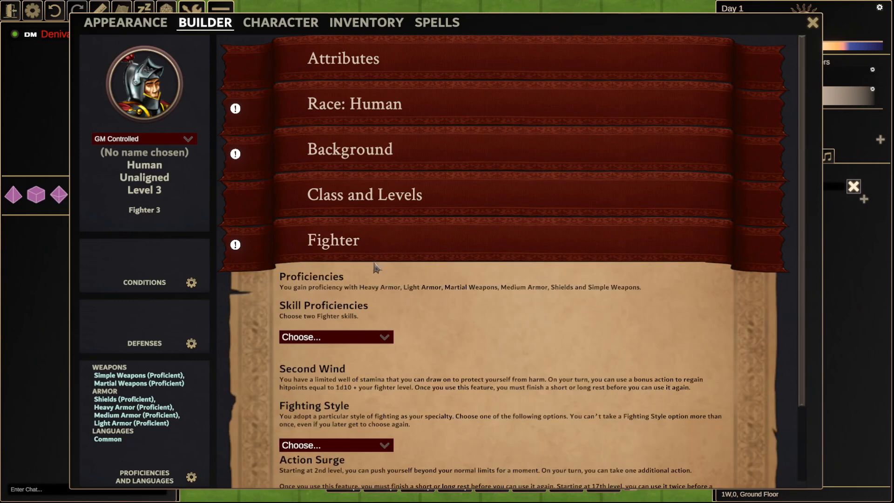
pyautogui.scroll(-2, 446, 317)
pyautogui.click(343, 451)
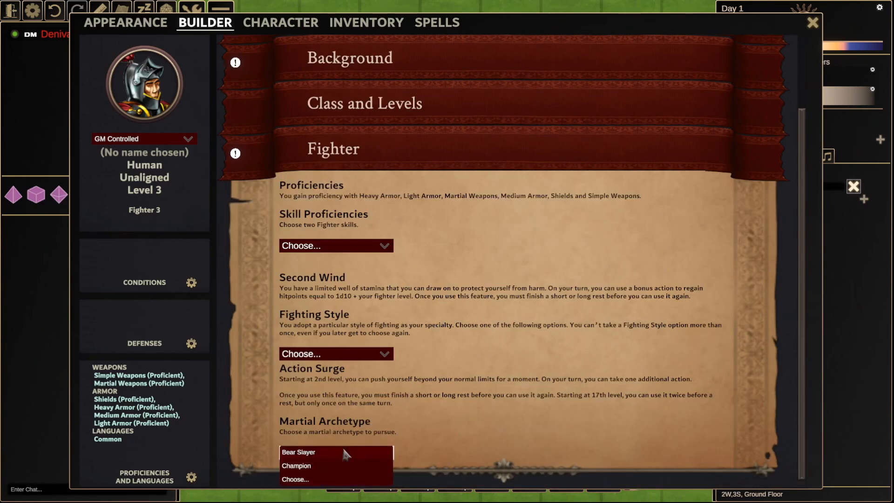
pyautogui.click(315, 452)
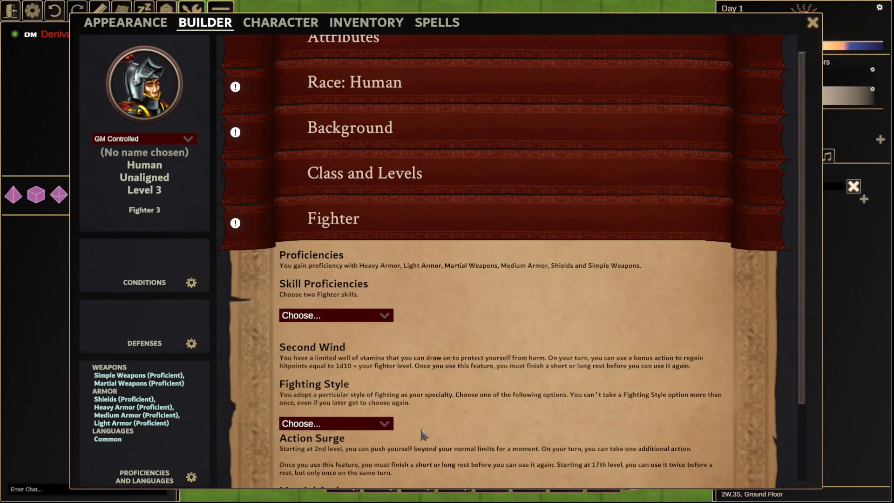
pyautogui.scroll(-2, 443, 432)
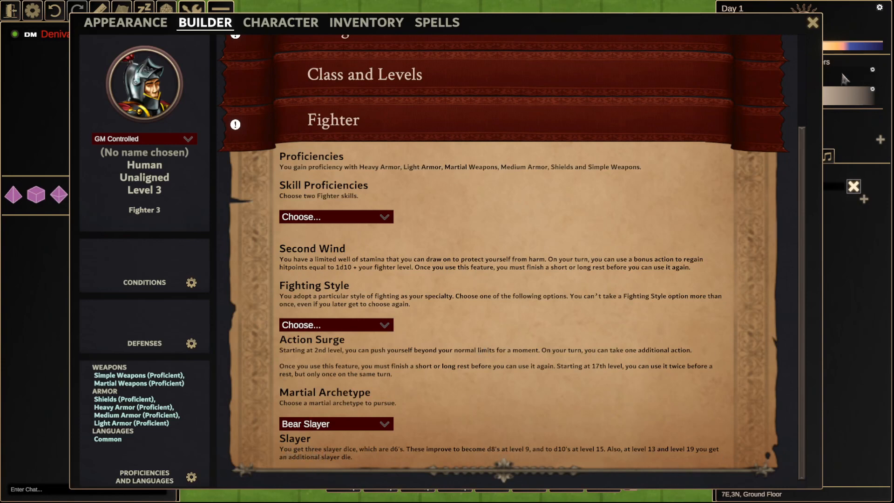
pyautogui.click(812, 22)
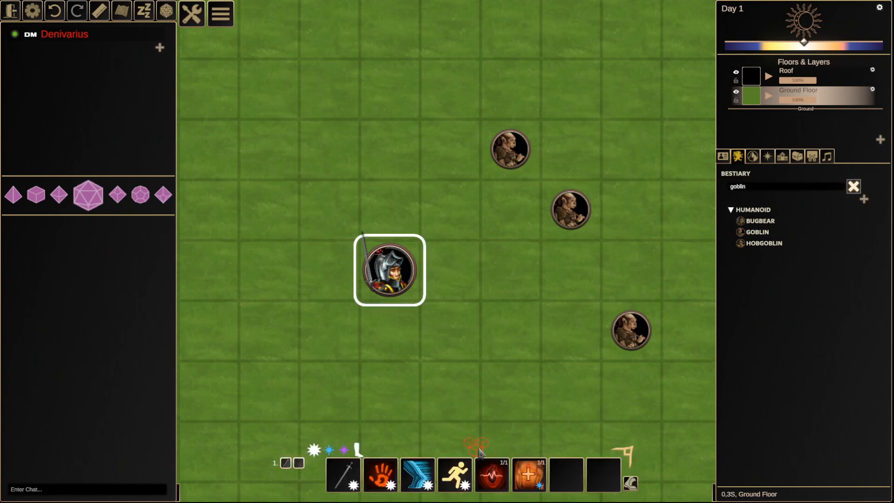
# Raise the character's Fighter level to 10 in the builder and close the character sheet.
pyautogui.moveTo(482, 452)
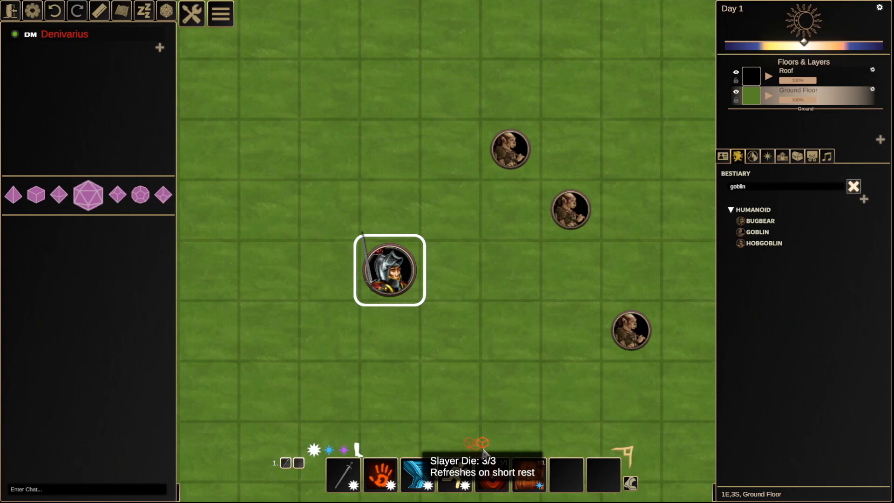
pyautogui.doubleClick(390, 270)
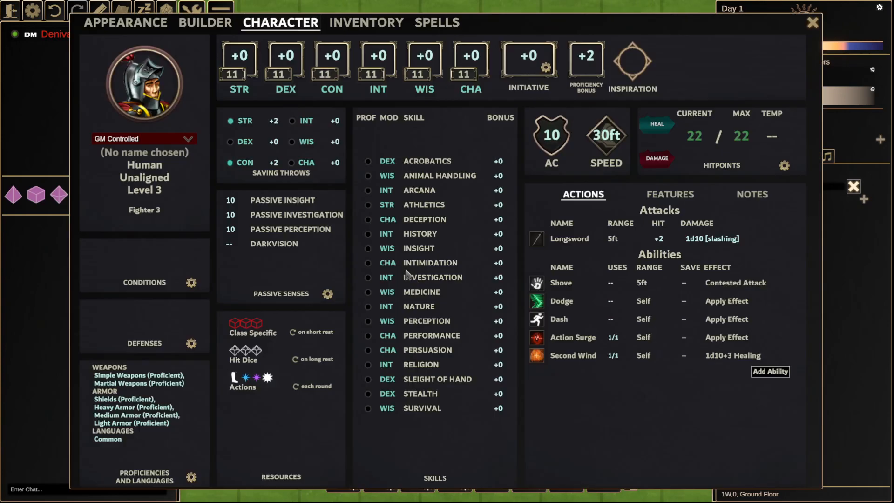
pyautogui.click(215, 28)
pyautogui.scroll(3, 375, 264)
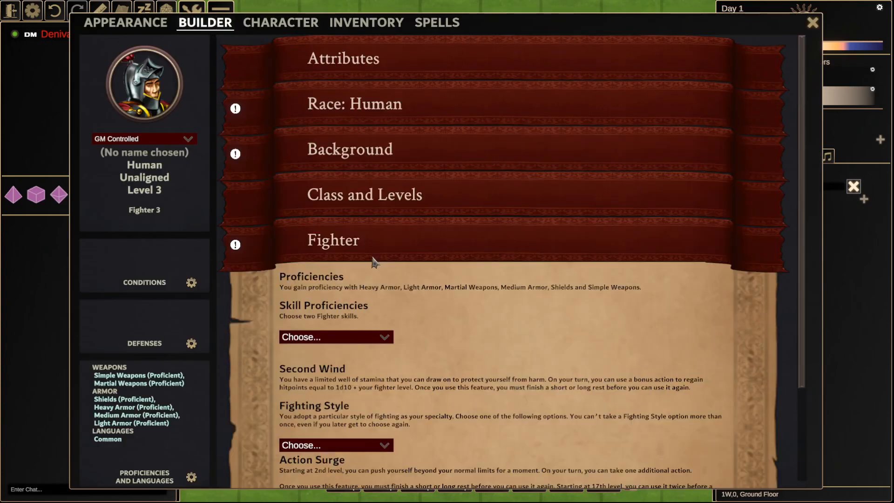
pyautogui.click(371, 243)
pyautogui.click(371, 240)
pyautogui.click(360, 196)
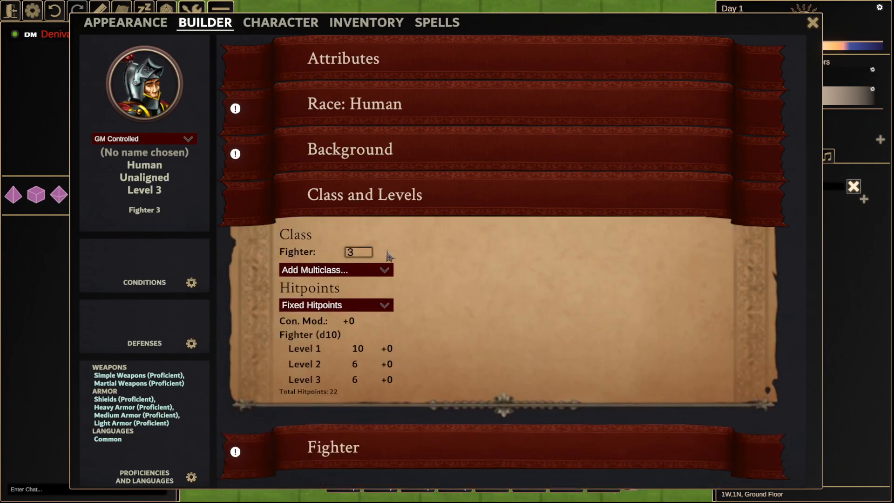
pyautogui.click(367, 254)
pyautogui.write('10')
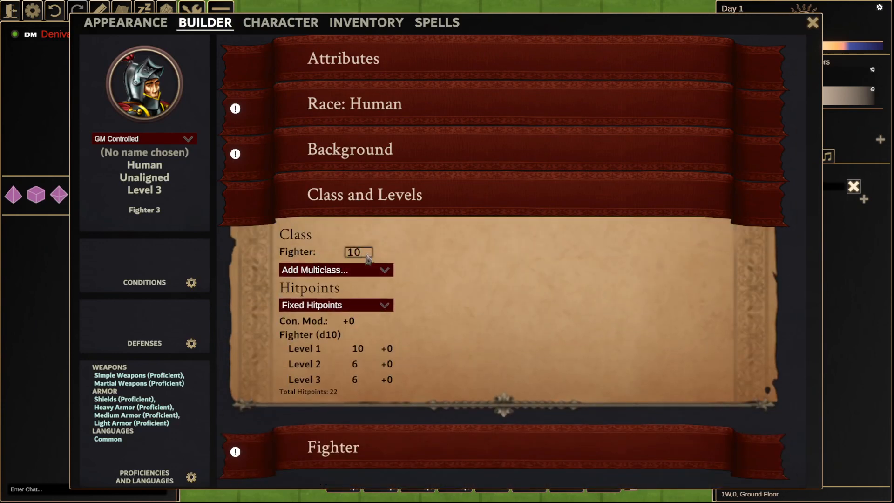
pyautogui.click(445, 286)
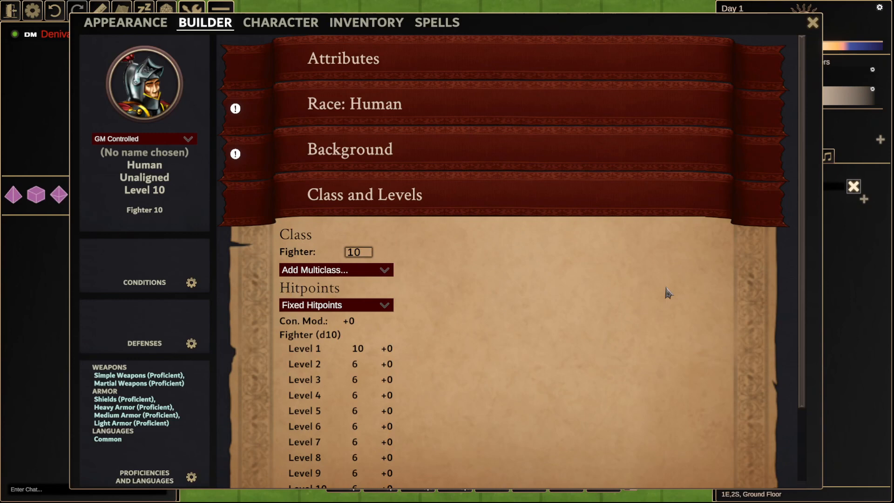
pyautogui.click(812, 23)
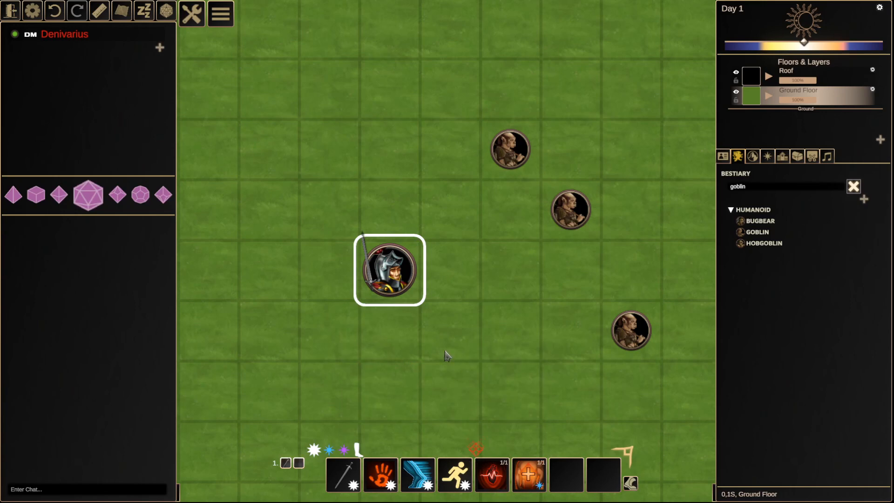
# Reopen the Bear Slayer subclass in the compendium and open its level 3 Slayer feature for editing.
pyautogui.click(316, 221)
pyautogui.click(191, 13)
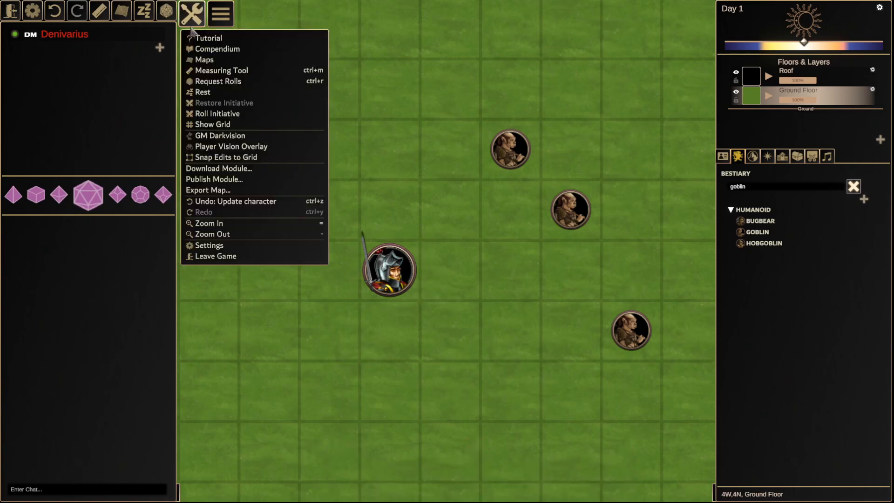
pyautogui.click(214, 49)
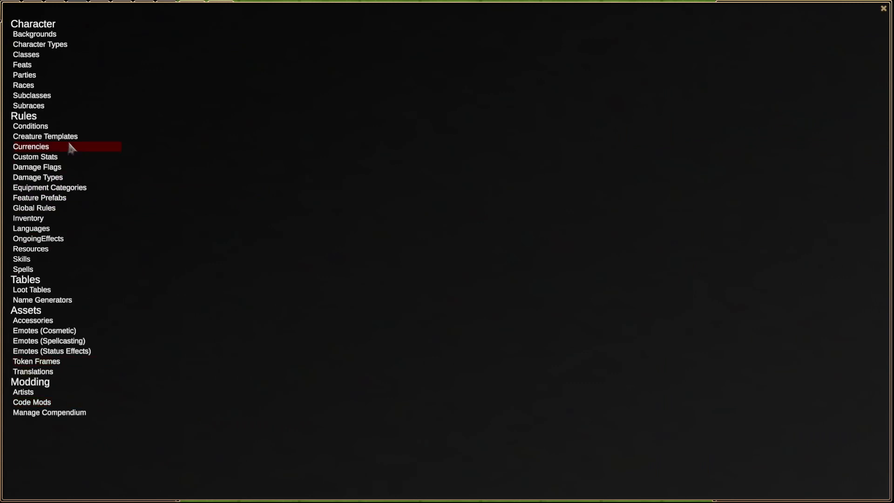
pyautogui.click(49, 96)
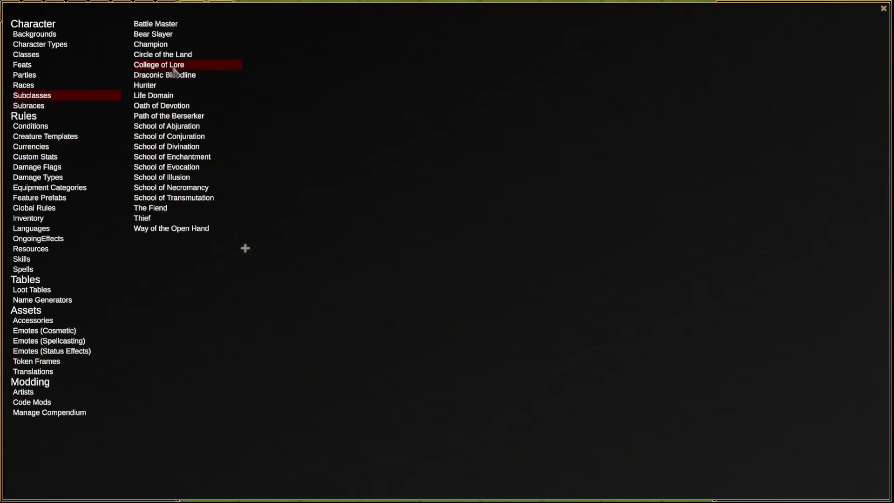
pyautogui.click(172, 35)
pyautogui.click(264, 170)
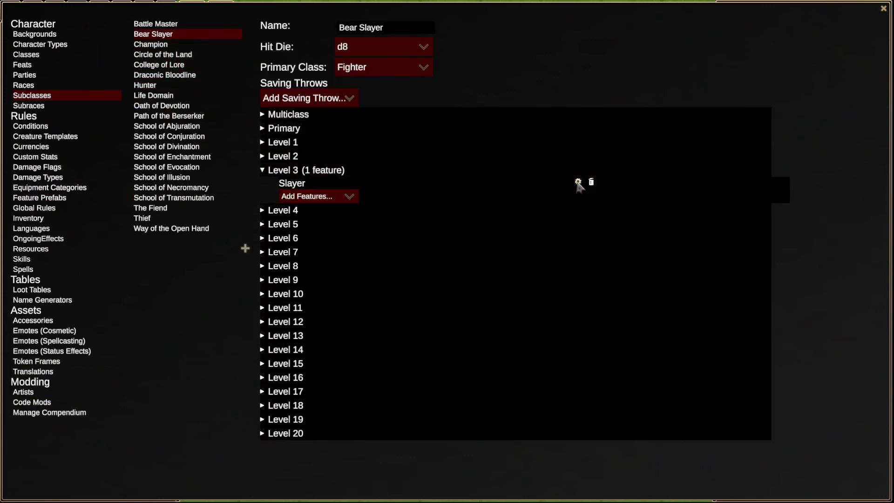
pyautogui.click(578, 182)
pyautogui.moveTo(652, 223); pyautogui.dragTo(664, 303)
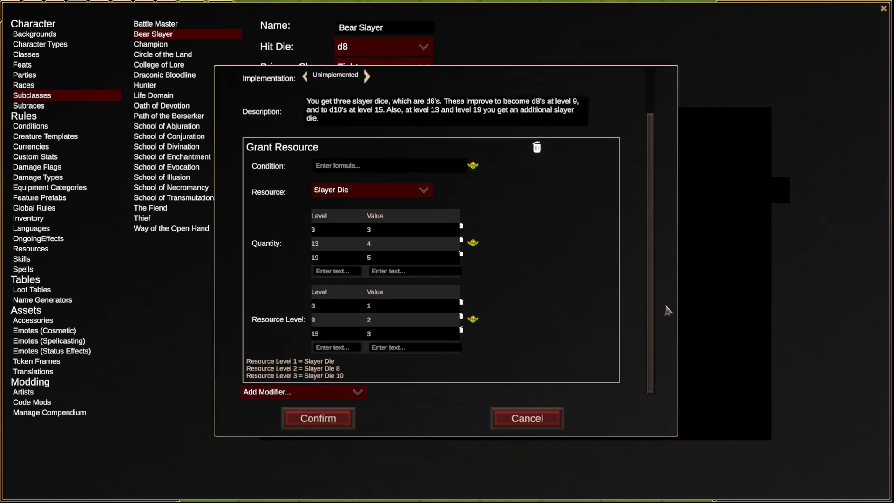
pyautogui.click(318, 391)
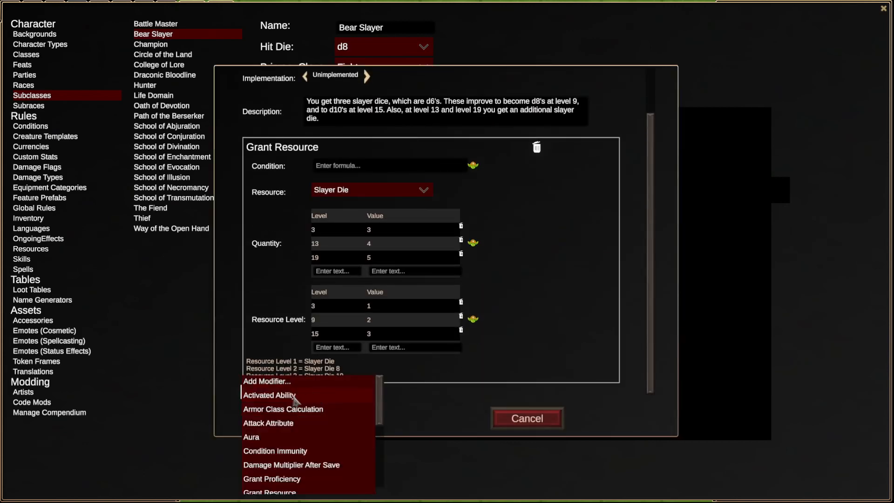
pyautogui.click(350, 394)
pyautogui.scroll(-3, 437, 320)
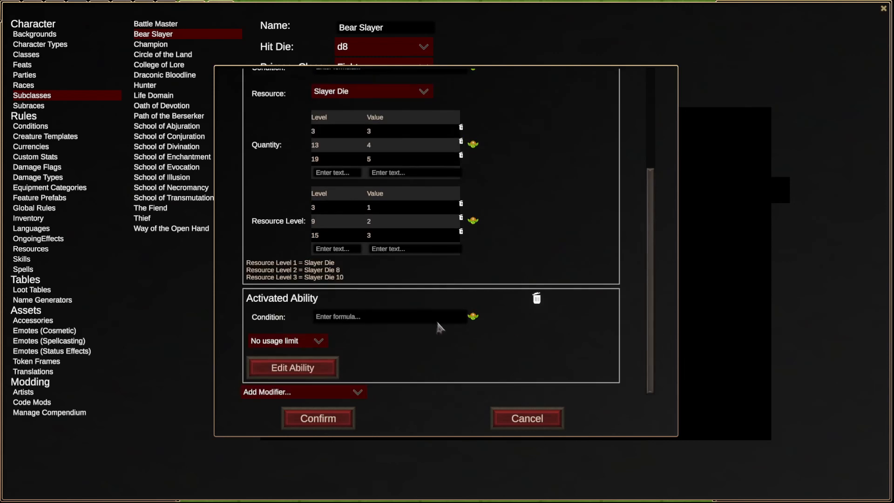
pyautogui.click(537, 298)
# Replace the Slayer feature's Activated Ability modifier with a Modify Damage modifier, keeping its type as Attack Damage.
pyautogui.click(281, 393)
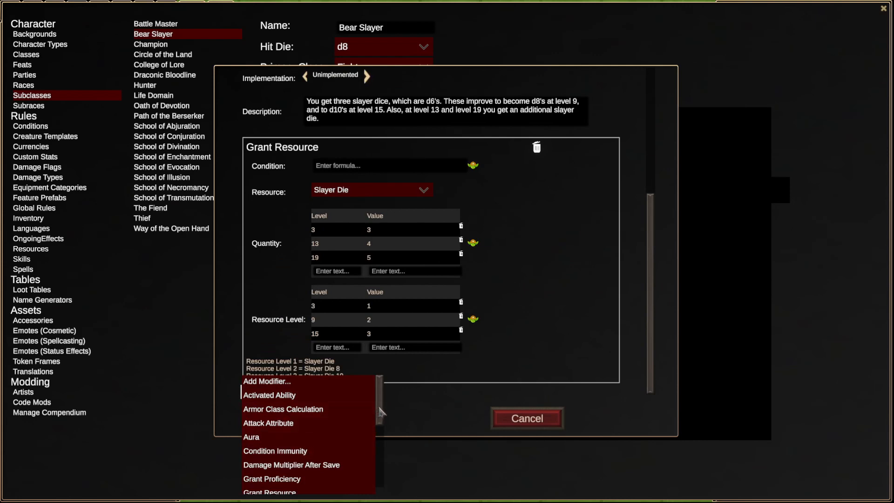
pyautogui.moveTo(380, 411); pyautogui.dragTo(382, 459)
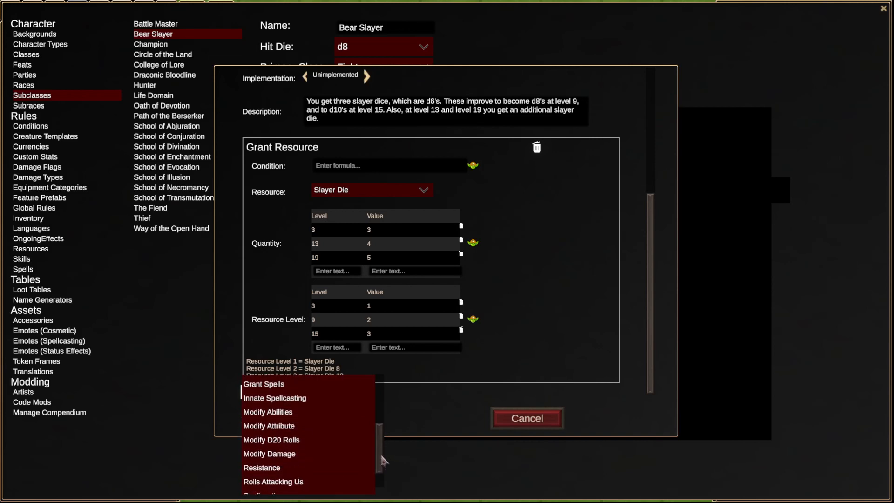
pyautogui.click(282, 457)
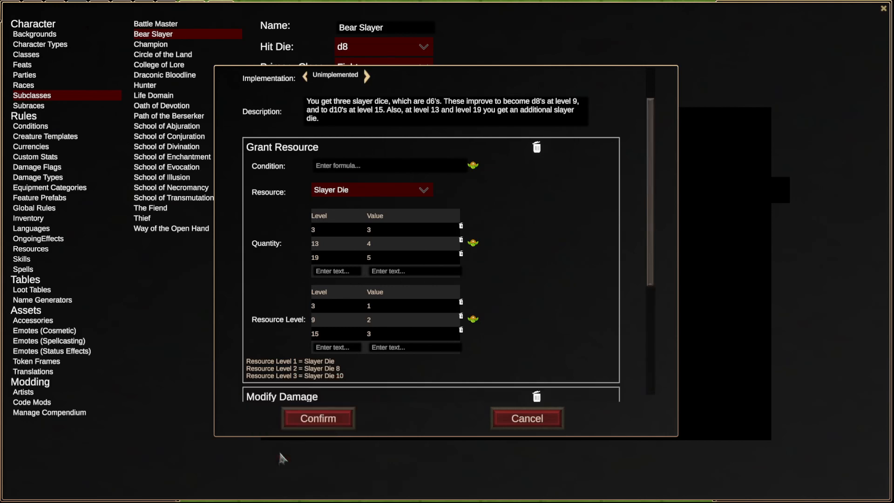
pyautogui.moveTo(653, 231); pyautogui.dragTo(644, 367)
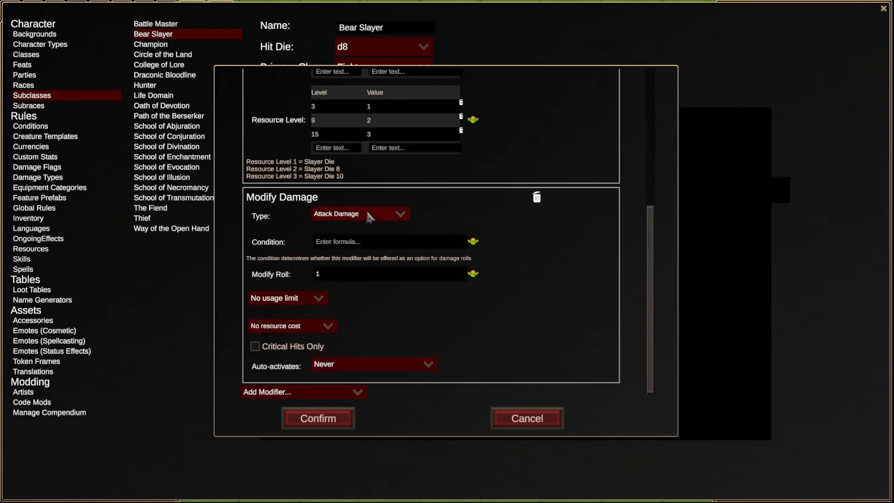
pyautogui.click(349, 215)
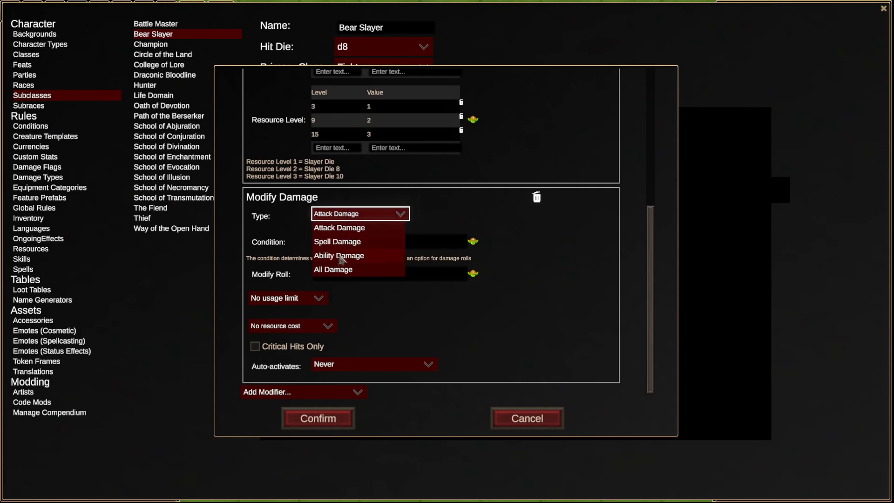
pyautogui.click(444, 211)
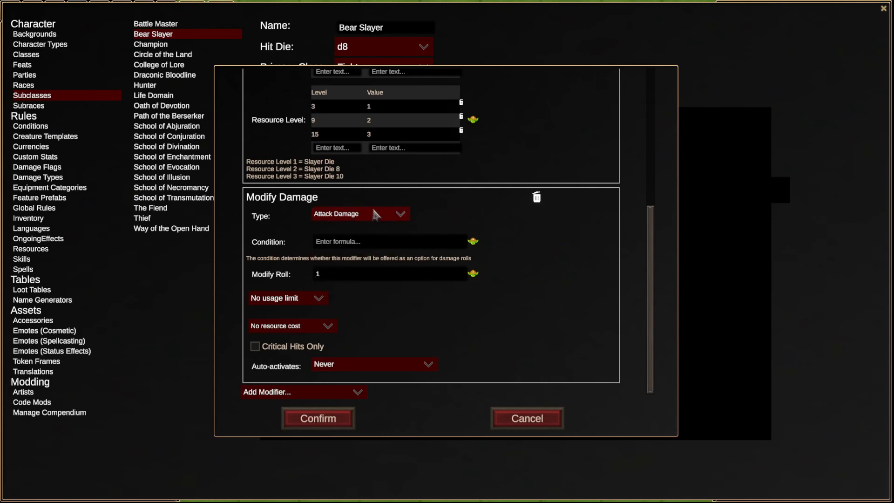
# Set the damage modifier's roll to 1d6 and its resource cost to Slayer Die.
pyautogui.click(346, 246)
pyautogui.click(319, 274)
pyautogui.click(283, 327)
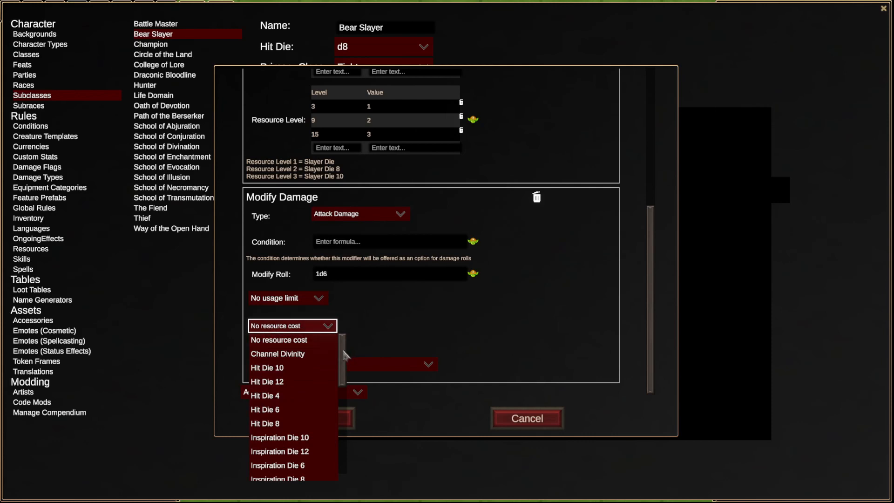
pyautogui.moveTo(344, 355); pyautogui.dragTo(345, 391)
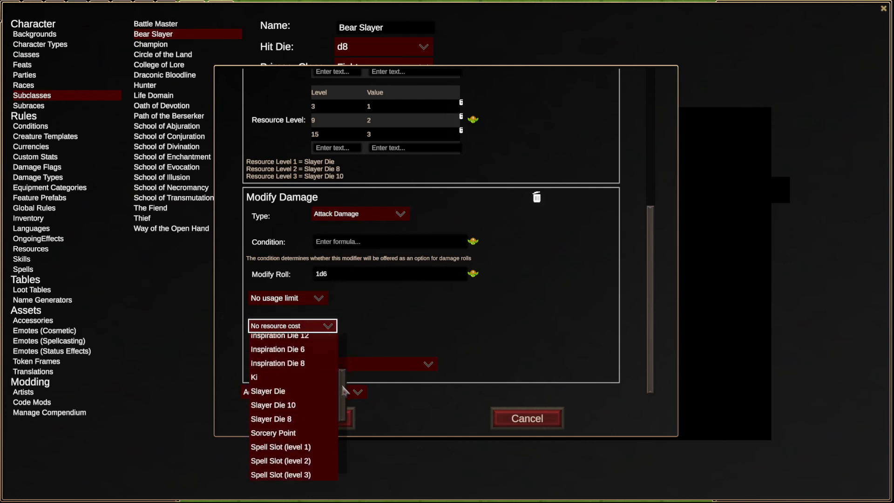
pyautogui.click(286, 391)
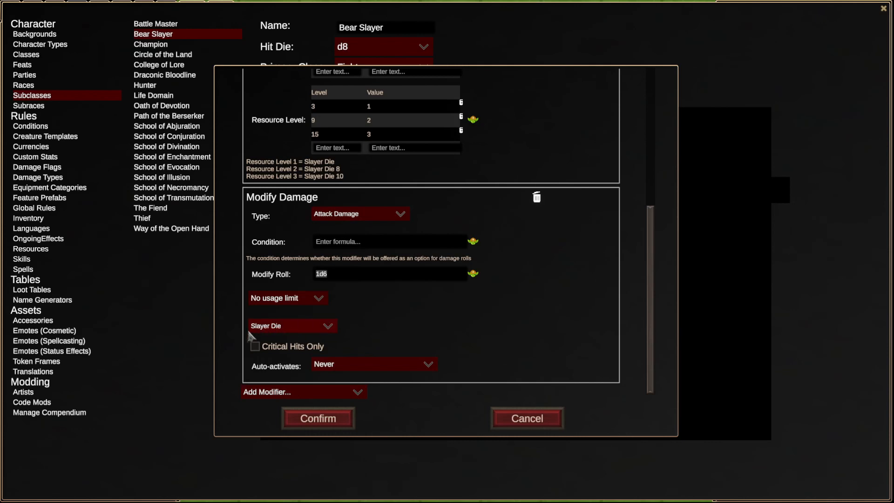
# Consult the roll's formula documentation, set Modify Roll to 1d Dice Faces, then confirm the Slayer feature and close the compendium.
pyautogui.click(473, 273)
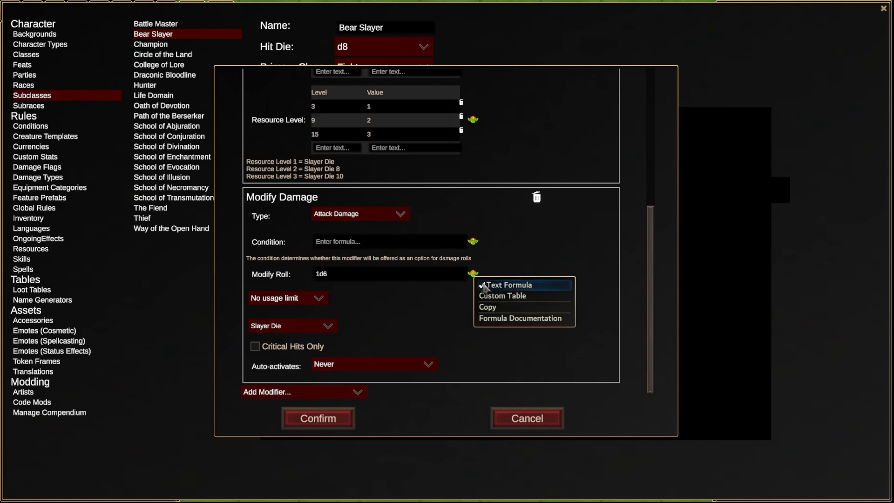
pyautogui.click(497, 320)
pyautogui.moveTo(688, 95); pyautogui.dragTo(700, 427)
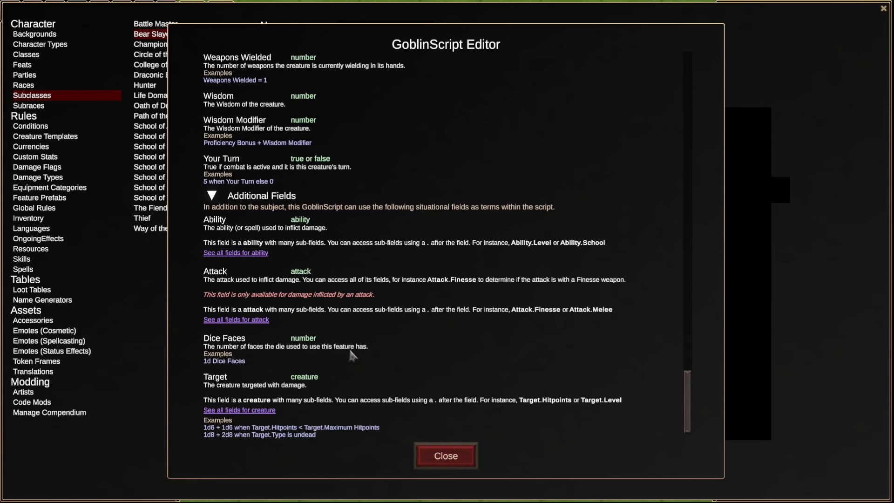
pyautogui.click(460, 455)
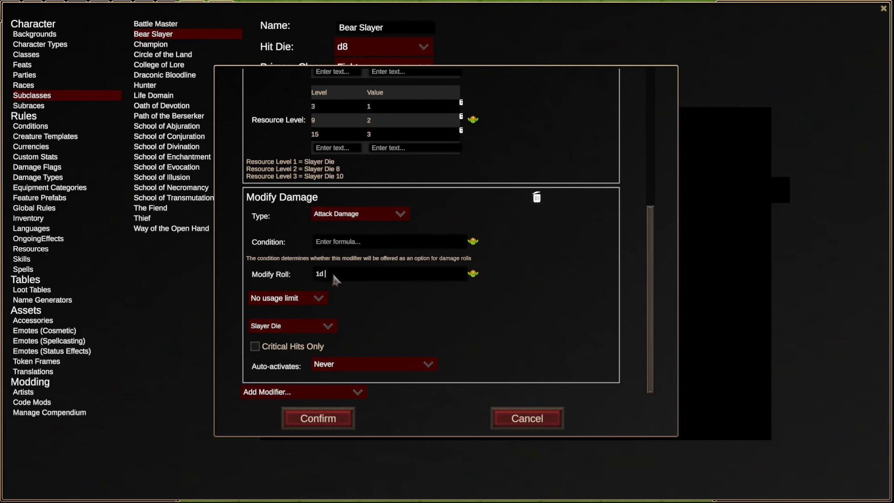
pyautogui.write('Dice Faces')
pyautogui.scroll(5, 362, 287)
pyautogui.scroll(-5, 364, 285)
pyautogui.click(326, 418)
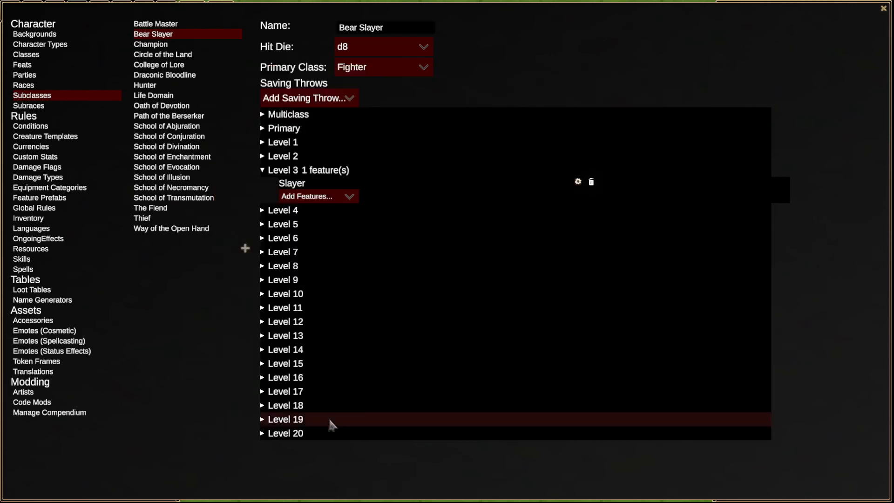
pyautogui.click(883, 9)
# Move the fighter beside the nearest goblin and attack it with the Longsword, rolling 1d20+40.
pyautogui.moveTo(406, 288); pyautogui.dragTo(553, 345)
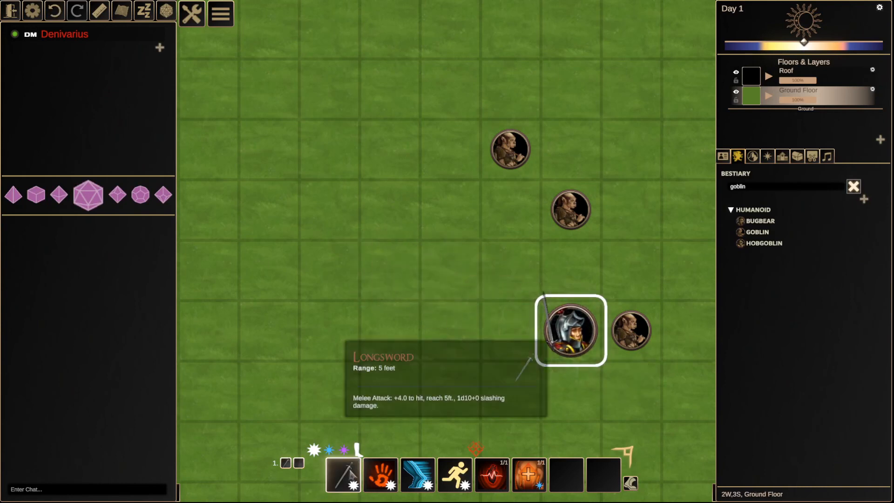
pyautogui.click(347, 473)
pyautogui.click(632, 332)
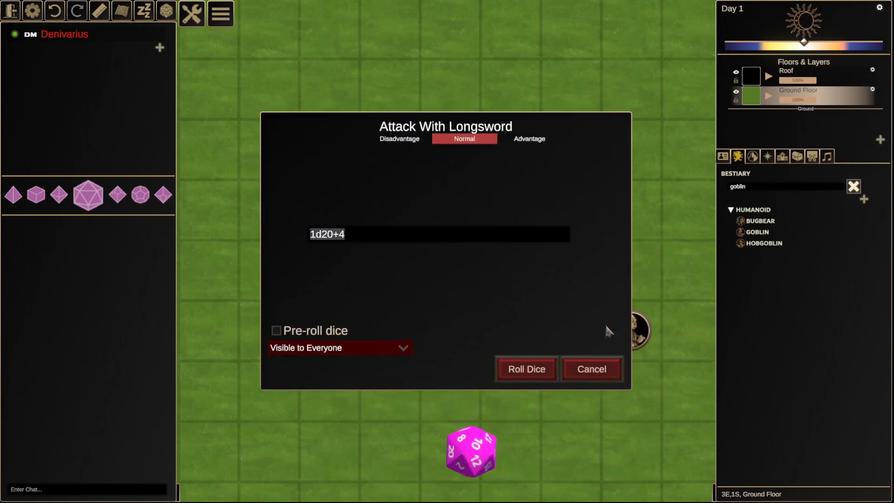
pyautogui.click(395, 231)
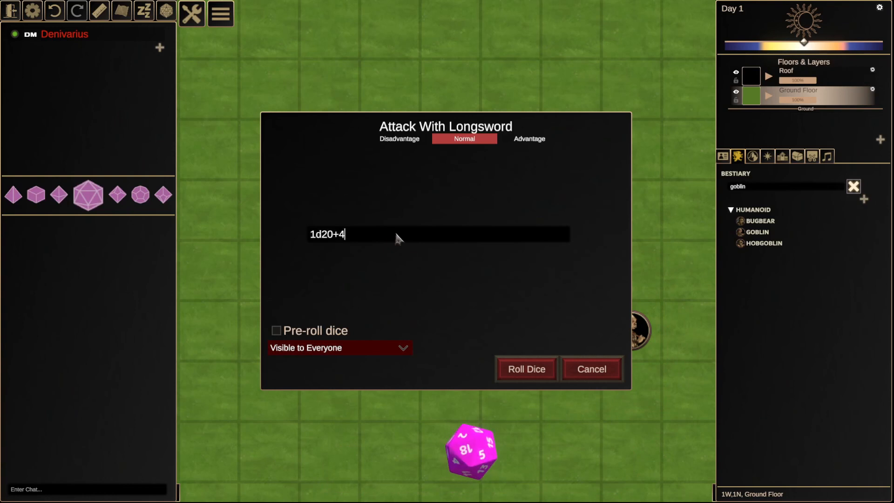
pyautogui.write('0')
pyautogui.click(527, 368)
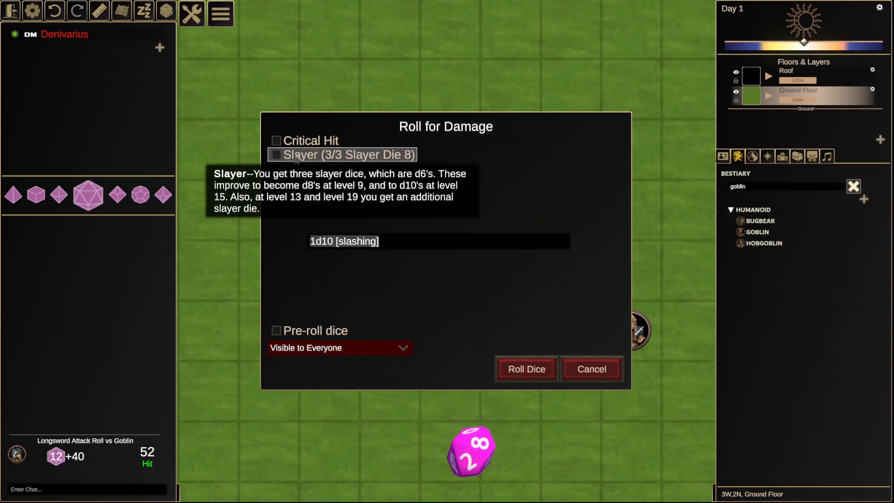
# Apply the Slayer option to the Longsword damage roll, roll the dice, and check the fighter's remaining Slayer Die resource.
pyautogui.click(375, 158)
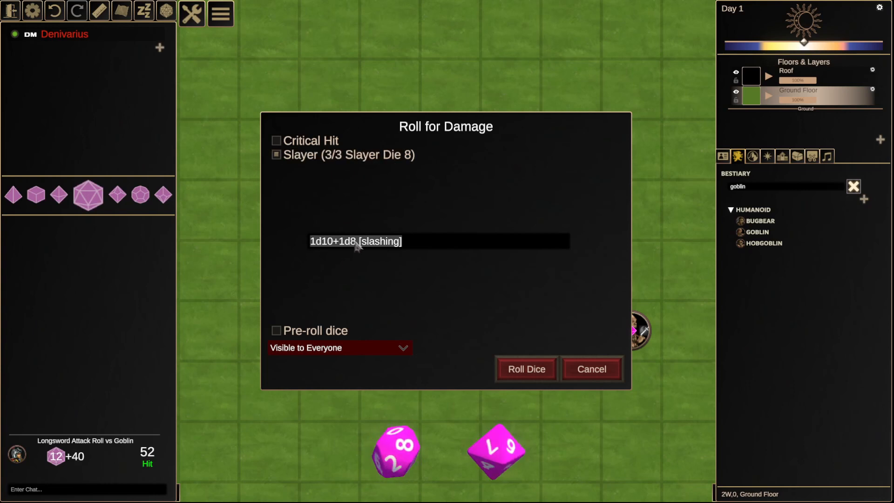
pyautogui.click(526, 369)
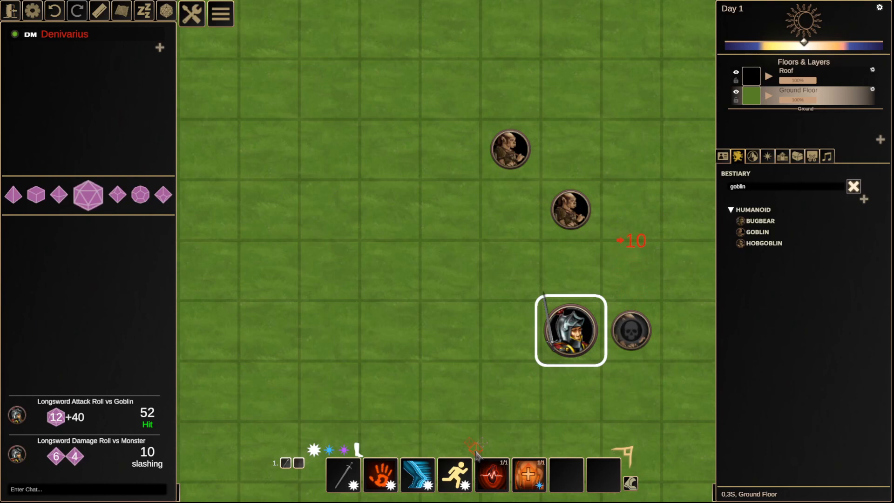
pyautogui.moveTo(476, 453)
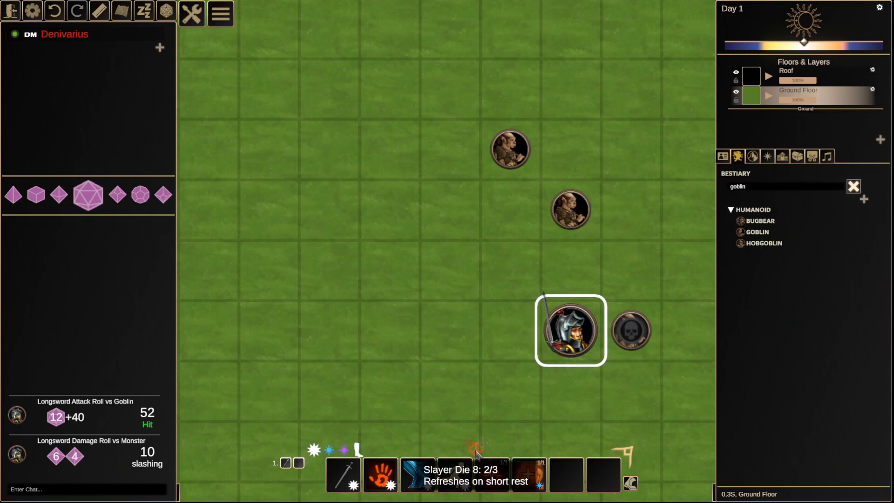